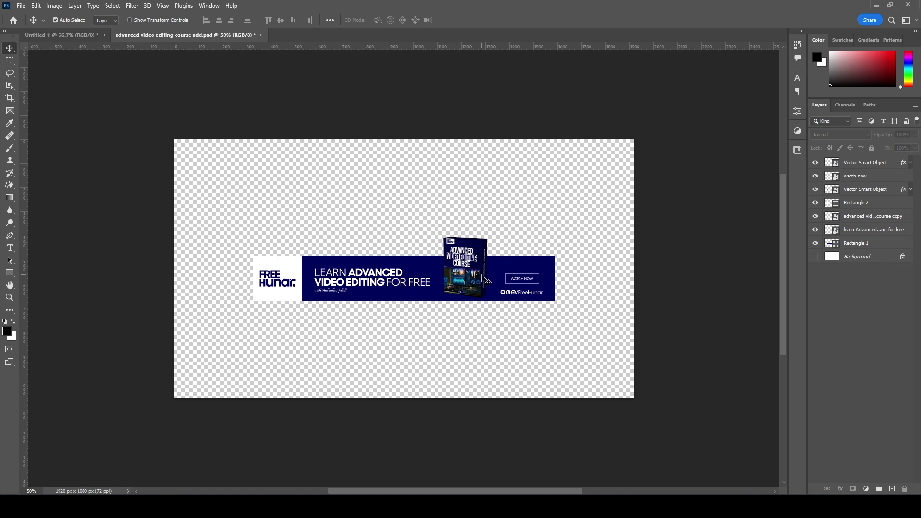
# - Examine which banner element each layer holds by toggling the visibility of the layers from the top Vector Smart Object down to the course copy
pyautogui.click(521, 283)
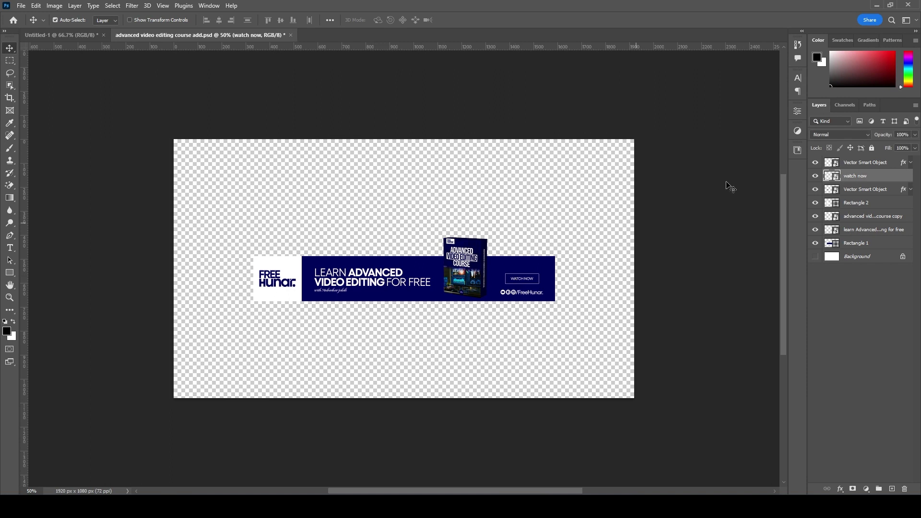
pyautogui.click(815, 176)
pyautogui.click(815, 176)
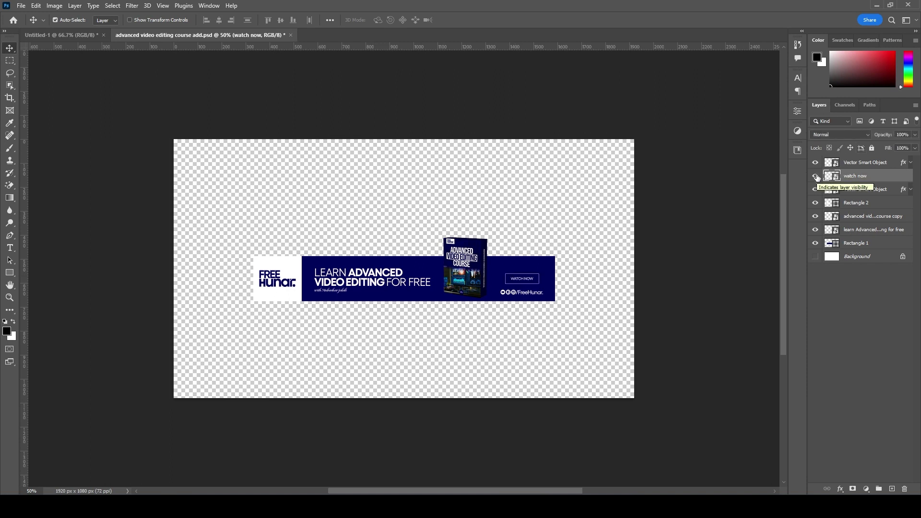
pyautogui.click(816, 176)
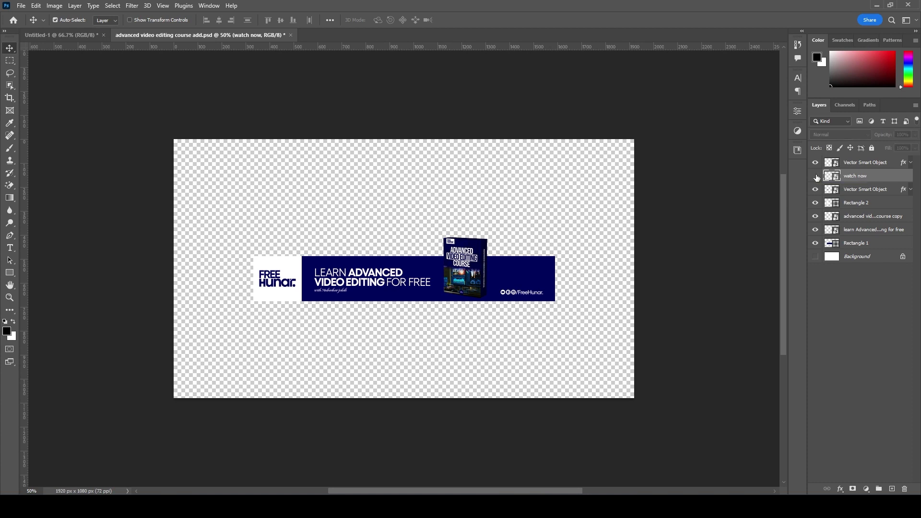
pyautogui.click(815, 176)
pyautogui.click(815, 163)
pyautogui.click(815, 163)
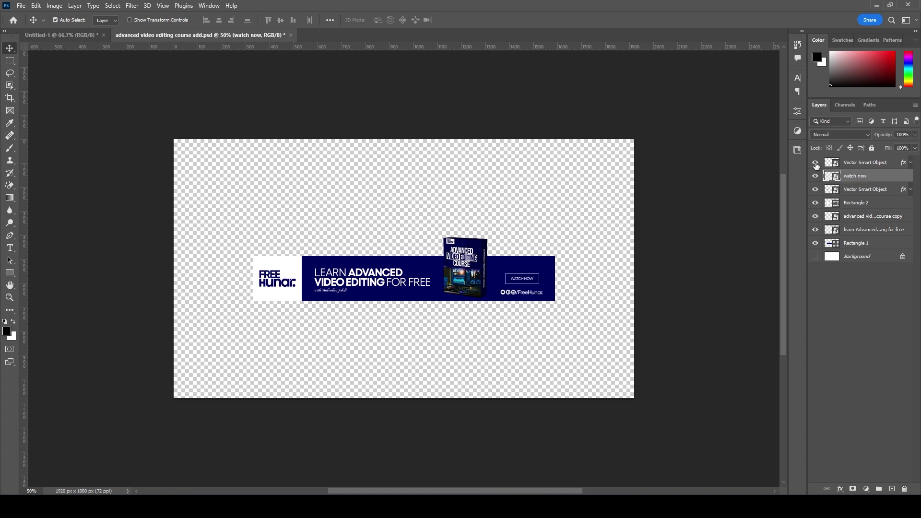
pyautogui.click(815, 162)
pyautogui.click(816, 162)
pyautogui.click(816, 190)
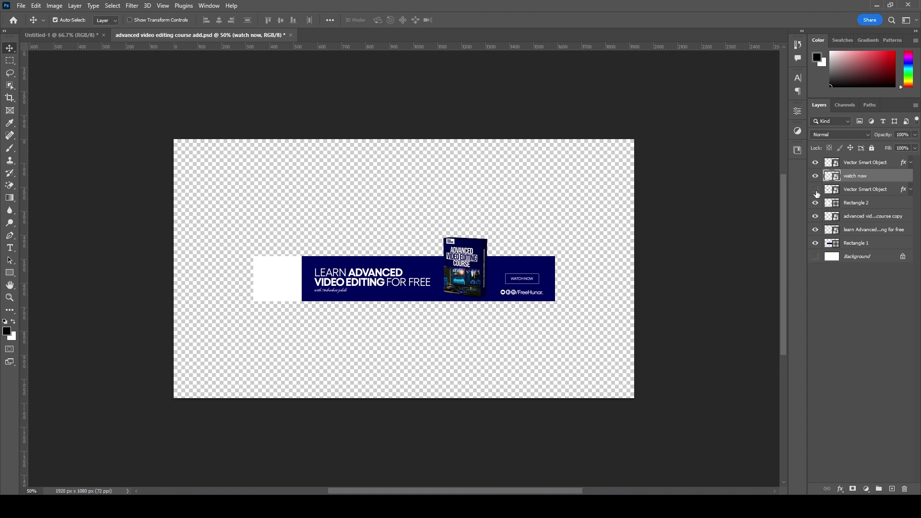
pyautogui.click(815, 190)
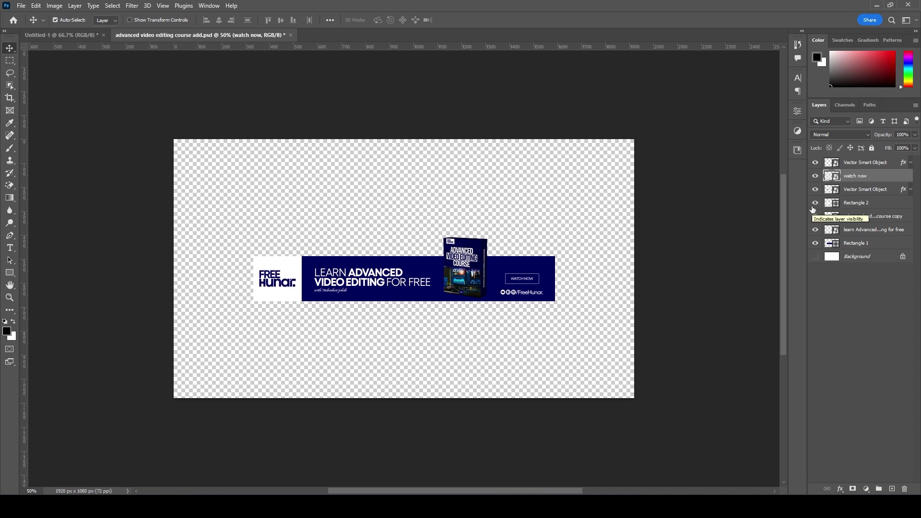
pyautogui.click(813, 204)
pyautogui.click(814, 204)
pyautogui.click(815, 217)
pyautogui.click(815, 216)
# - Trim the canvas on all four sides based on transparent pixels
pyautogui.click(54, 5)
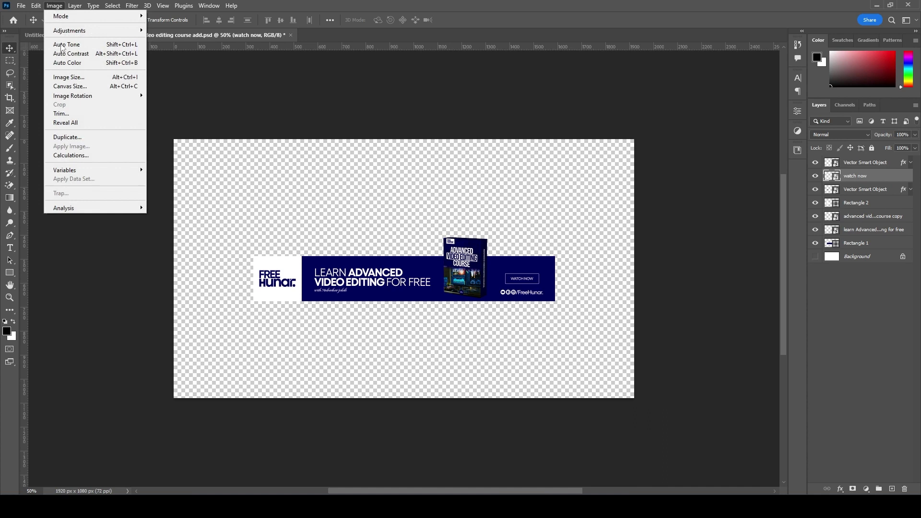
pyautogui.click(88, 116)
pyautogui.moveTo(471, 124); pyautogui.dragTo(525, 124)
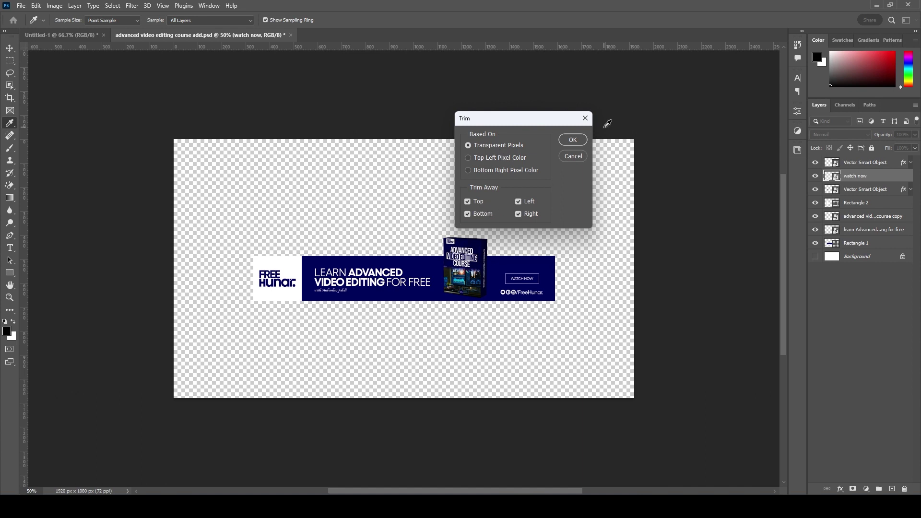
pyautogui.click(573, 140)
pyautogui.press('v')
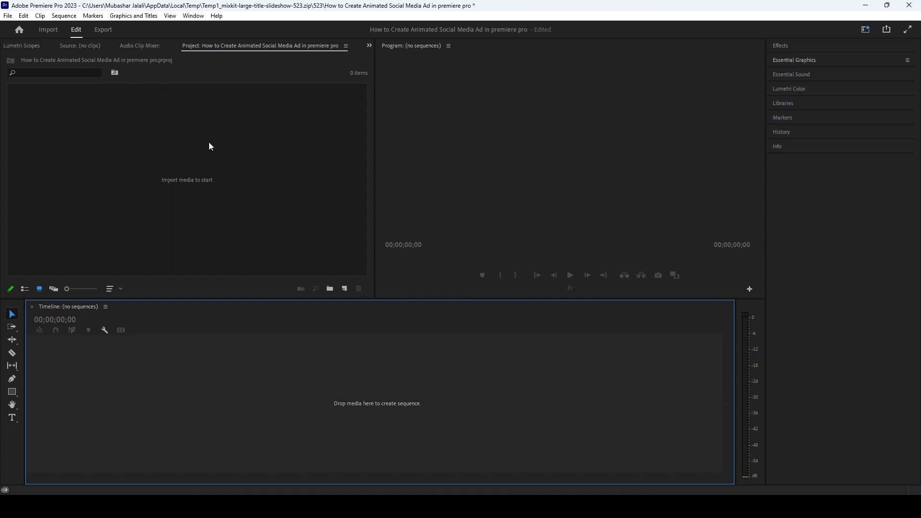
# - In Premiere Pro, import the "advanced video editing course add" Photoshop file as individual layers at document size
pyautogui.doubleClick(200, 152)
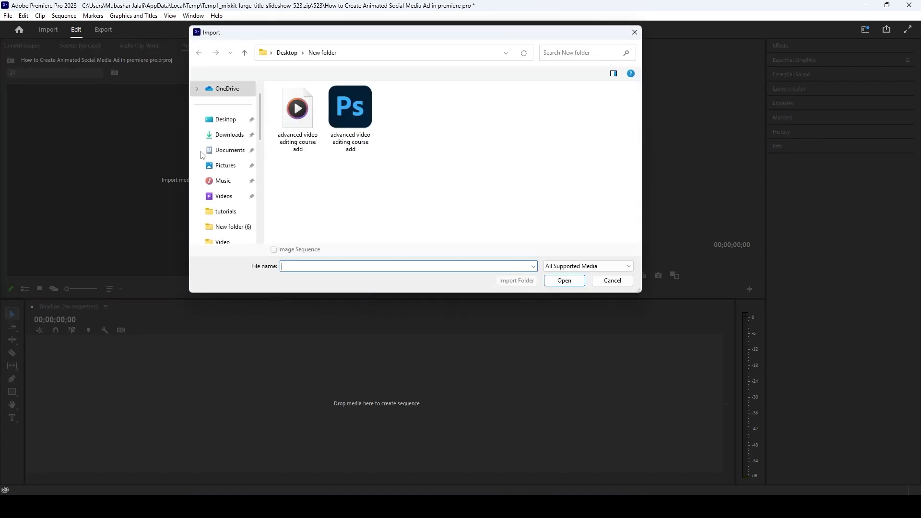
pyautogui.click(349, 120)
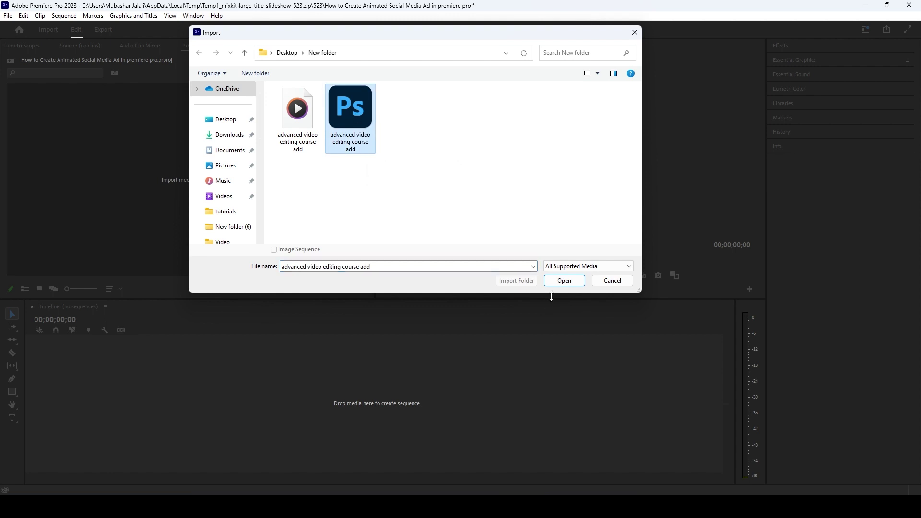
pyautogui.click(558, 280)
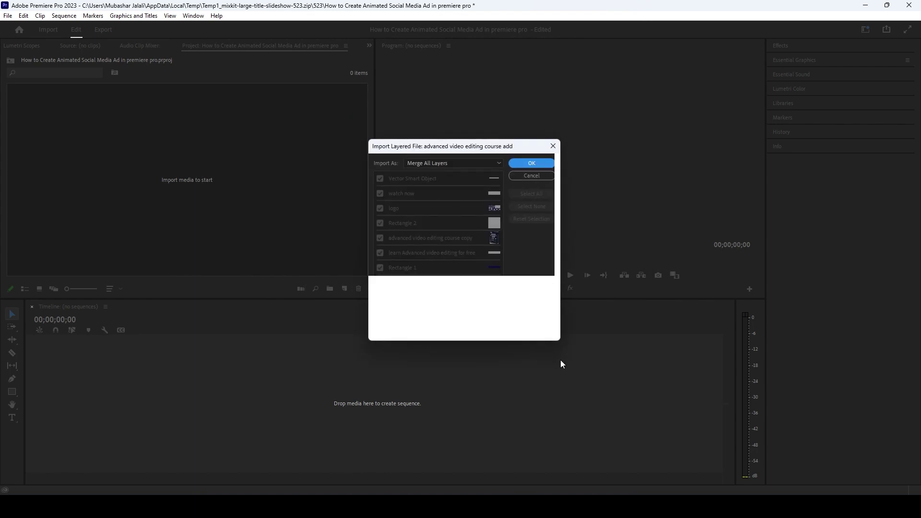
pyautogui.moveTo(557, 342)
pyautogui.mouseDown()
pyautogui.moveTo(534, 349)
pyautogui.moveTo(560, 344)
pyautogui.mouseUp()
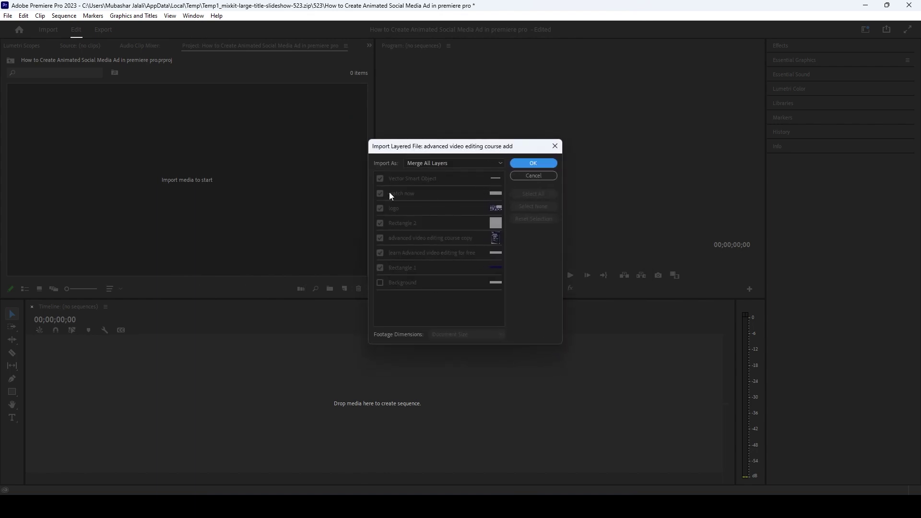
pyautogui.click(422, 160)
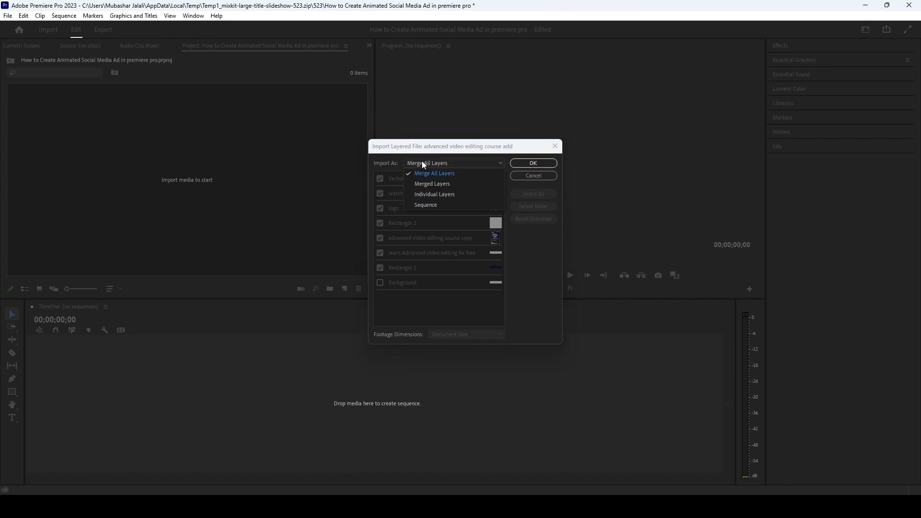
pyautogui.click(426, 197)
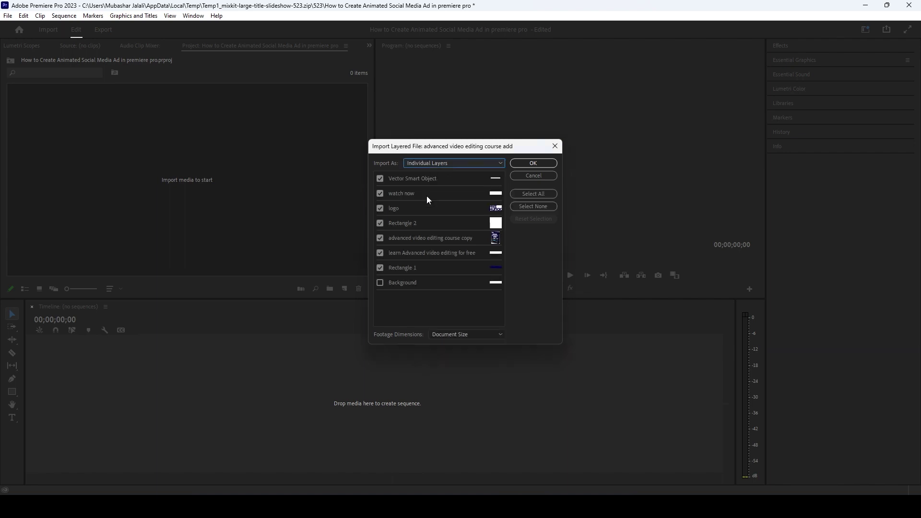
pyautogui.click(546, 168)
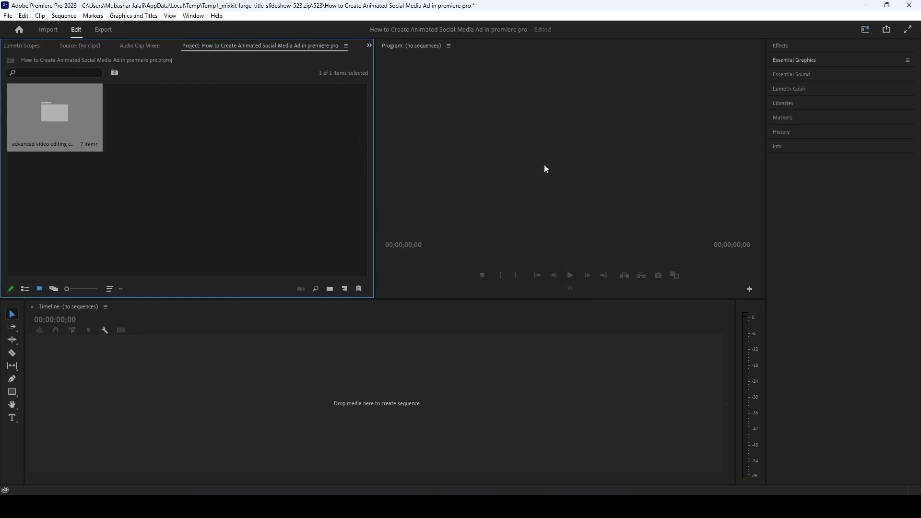
# - Create a sequence from the Rectangle 1 layer in the imported bin and make more room for video tracks
pyautogui.doubleClick(45, 113)
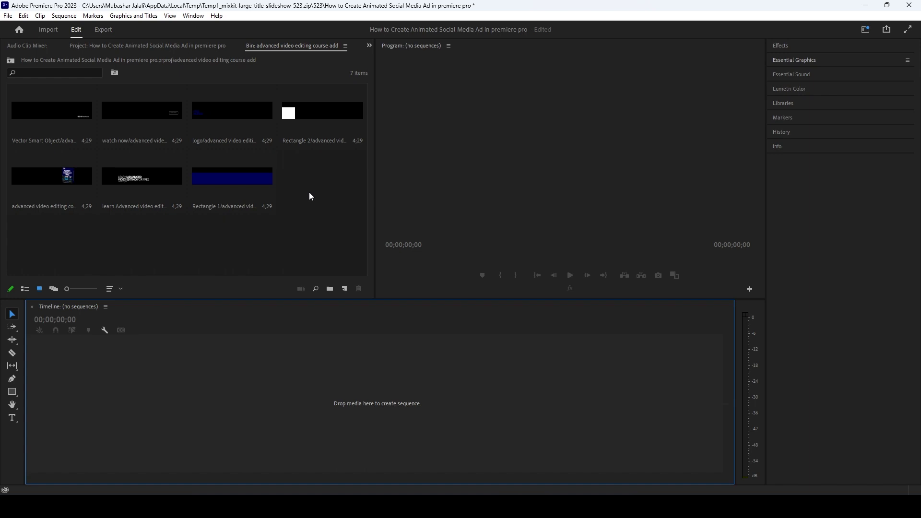
pyautogui.moveTo(244, 176); pyautogui.dragTo(237, 402)
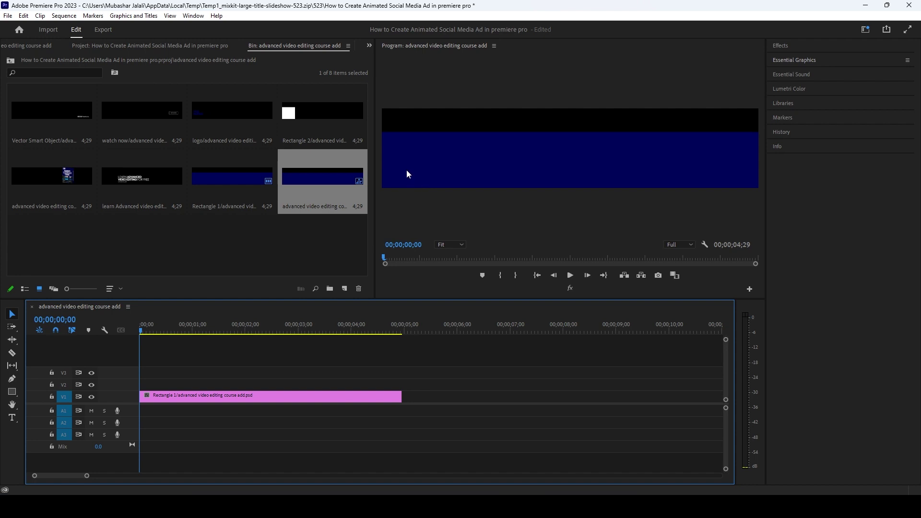
pyautogui.moveTo(117, 441); pyautogui.dragTo(120, 442)
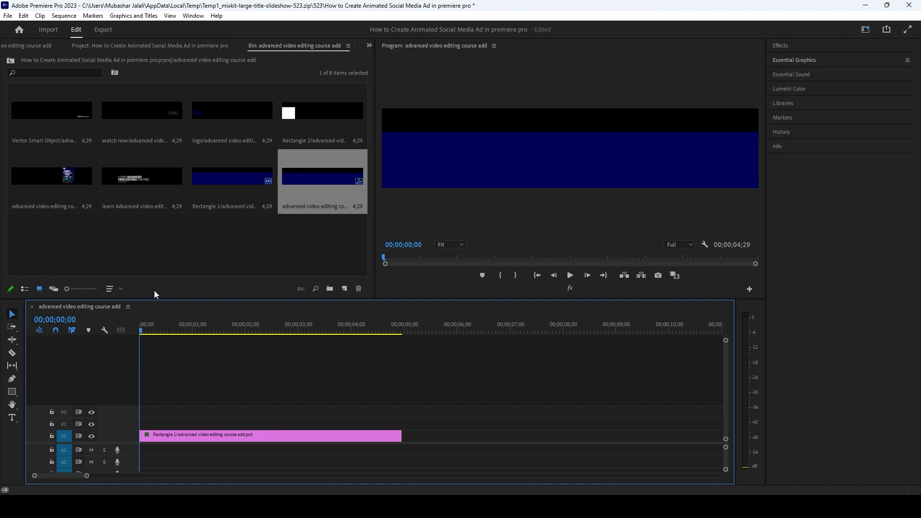
# - Stack Rectangle 2, logo, learn Advanced video editing for free and the course copy on tracks V2 to V5 from the sequence start
pyautogui.moveTo(302, 119); pyautogui.dragTo(104, 417)
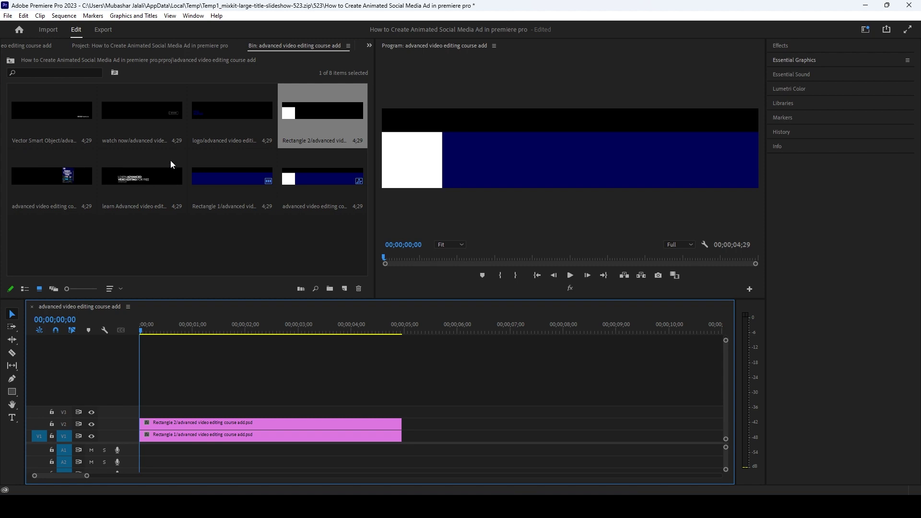
pyautogui.moveTo(200, 124); pyautogui.dragTo(127, 420)
pyautogui.moveTo(142, 179); pyautogui.dragTo(126, 405)
pyautogui.moveTo(66, 185); pyautogui.dragTo(116, 368)
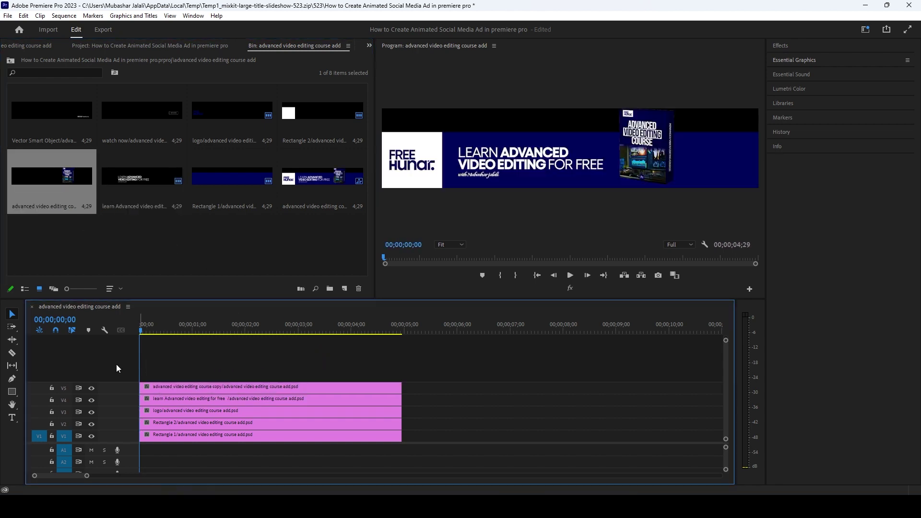
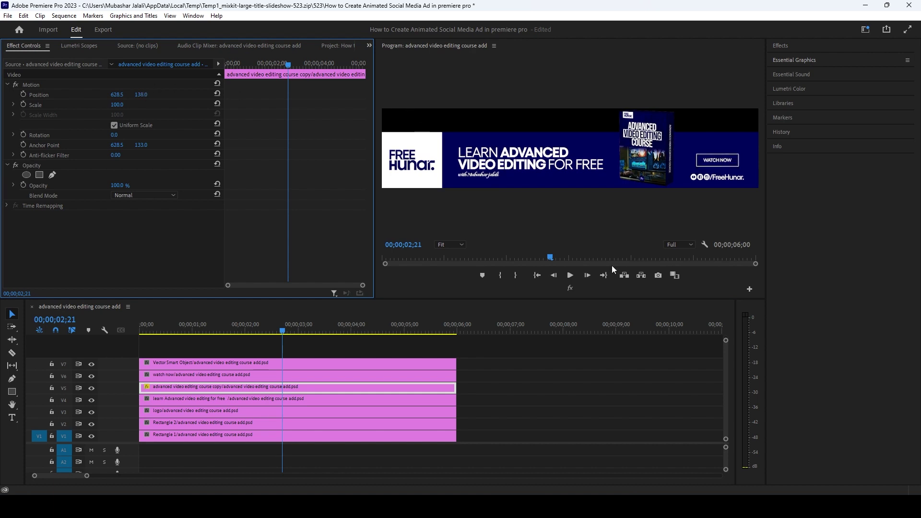
# - Check the banner's transparent area by showing the transparency grid in the program preview and hiding it again
pyautogui.click(704, 244)
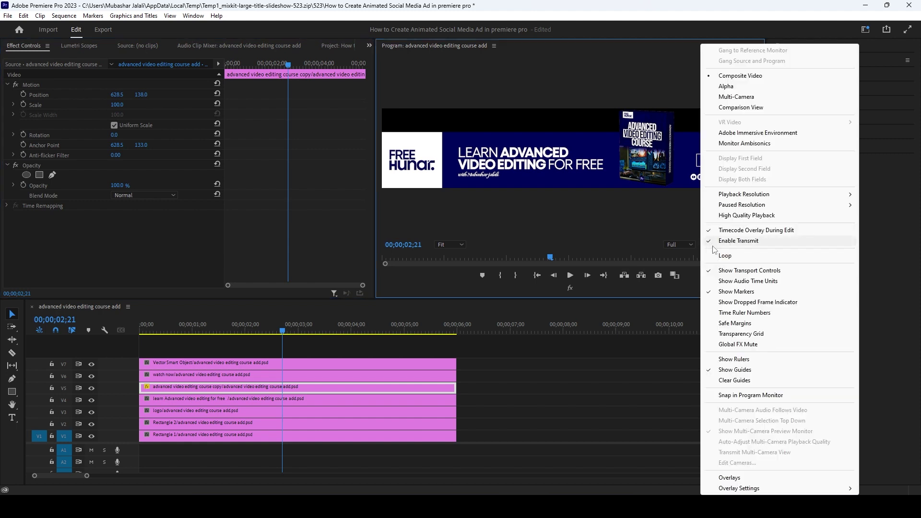
pyautogui.click(718, 335)
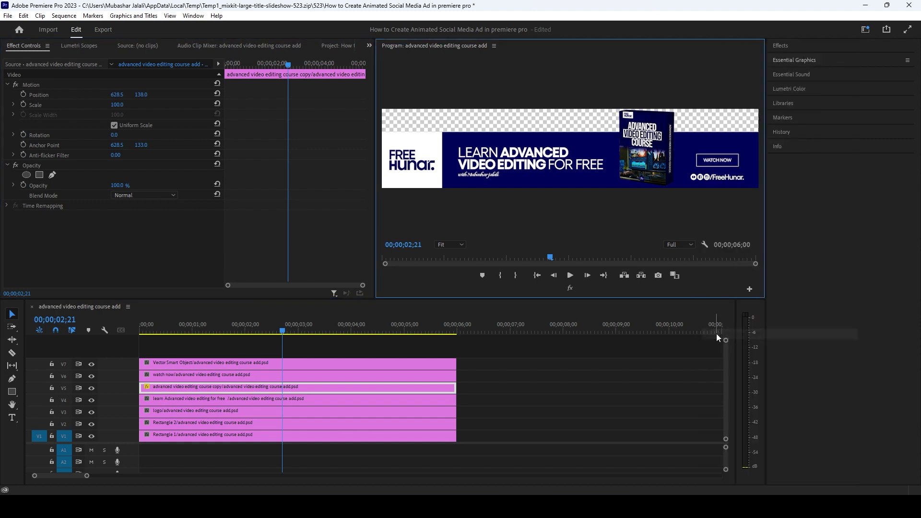
pyautogui.click(686, 245)
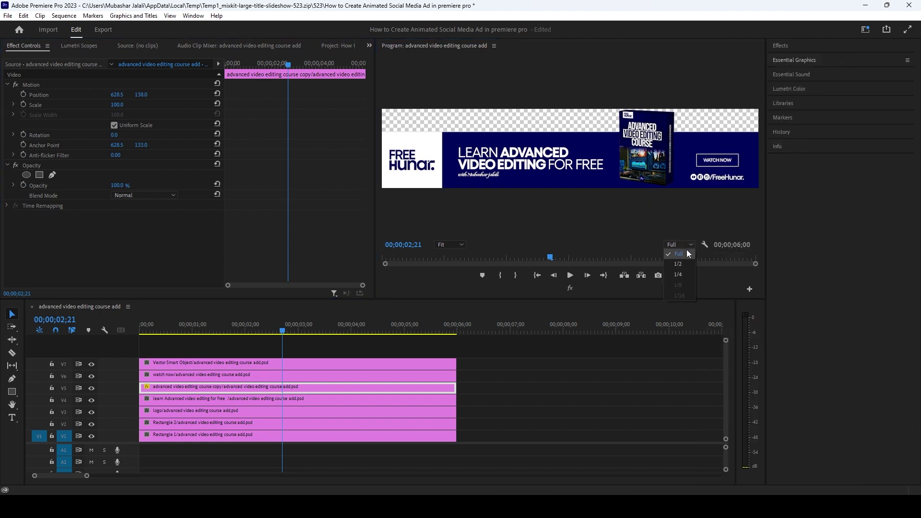
pyautogui.click(696, 242)
pyautogui.click(704, 244)
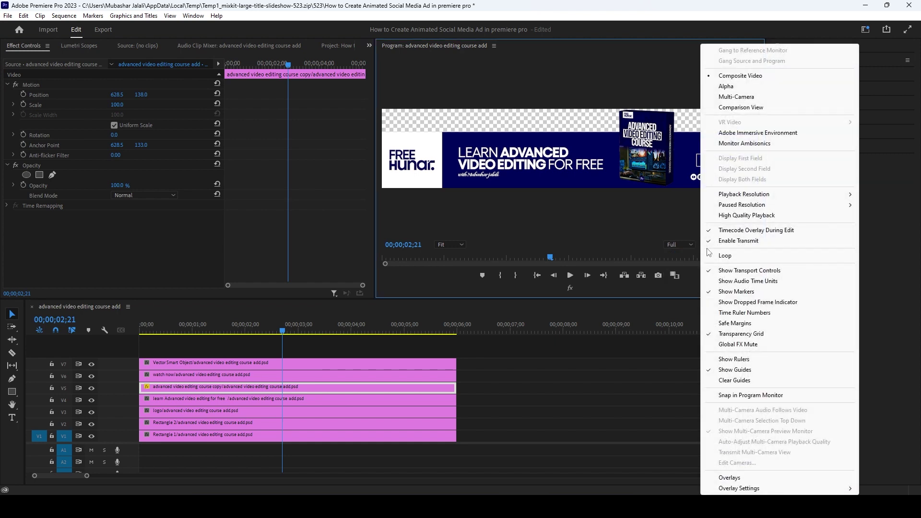
pyautogui.click(716, 338)
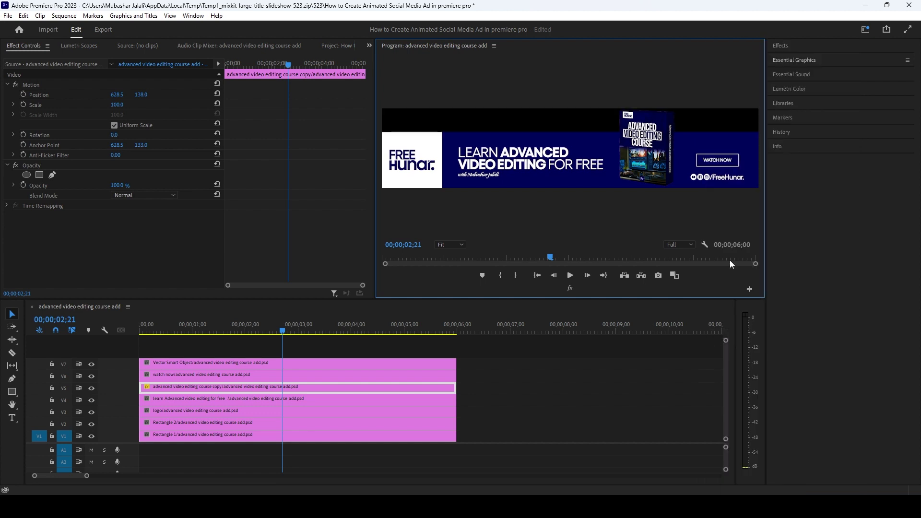
# - Reset the Motion settings of the course copy clip and place the playhead at 00;00;01;00
pyautogui.click(217, 83)
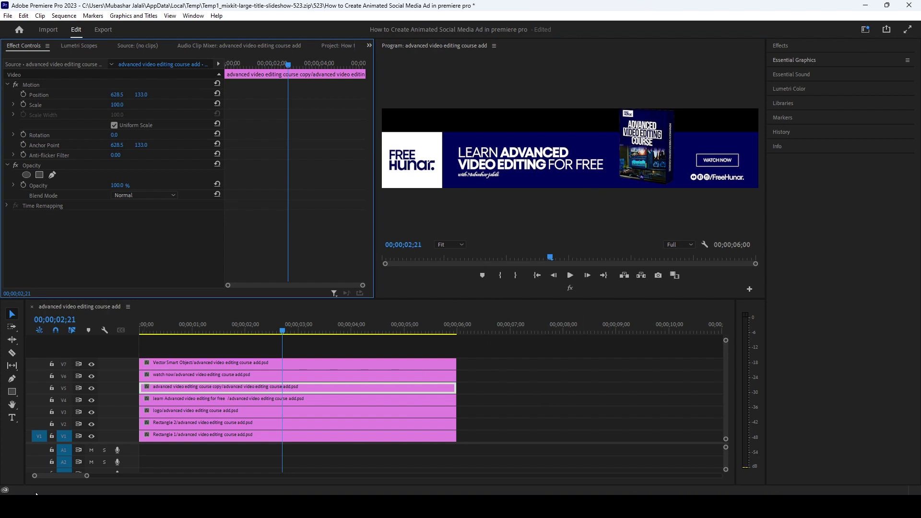
pyautogui.moveTo(87, 477); pyautogui.dragTo(83, 478)
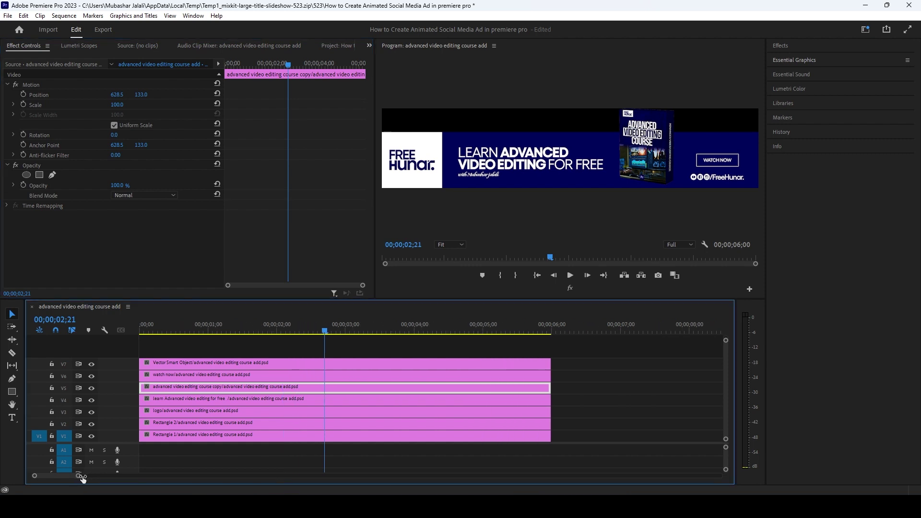
pyautogui.moveTo(212, 329); pyautogui.dragTo(180, 332)
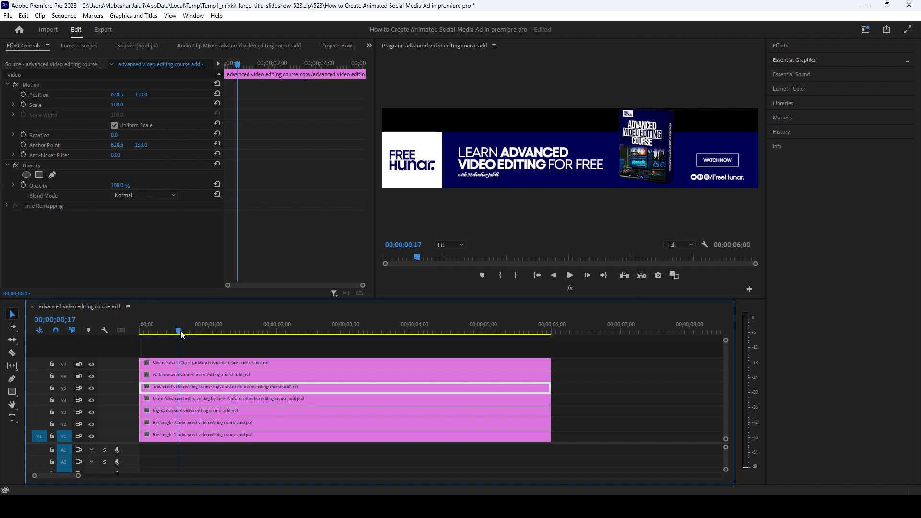
pyautogui.moveTo(181, 334); pyautogui.dragTo(210, 330)
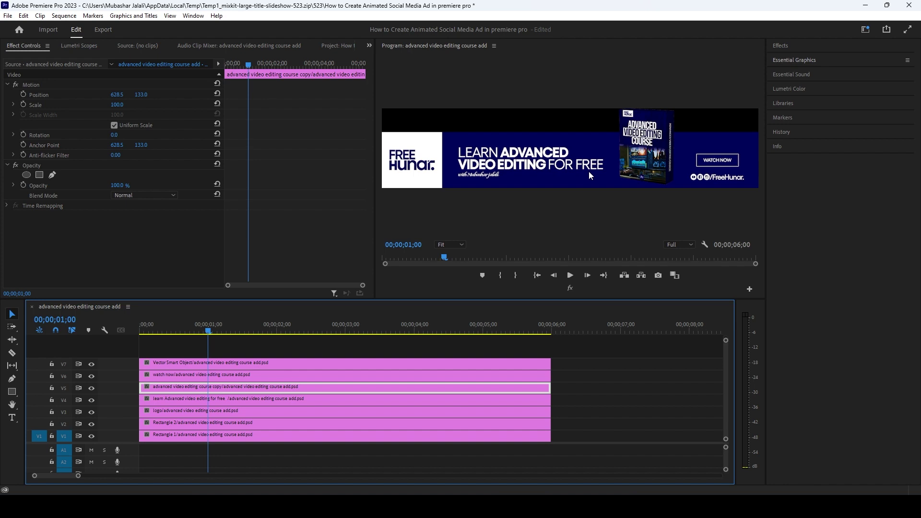
# - Hide video tracks V2 through V7, leaving only the Rectangle 1 track on V1 shown
pyautogui.click(91, 364)
pyautogui.click(92, 376)
pyautogui.click(91, 387)
pyautogui.click(91, 400)
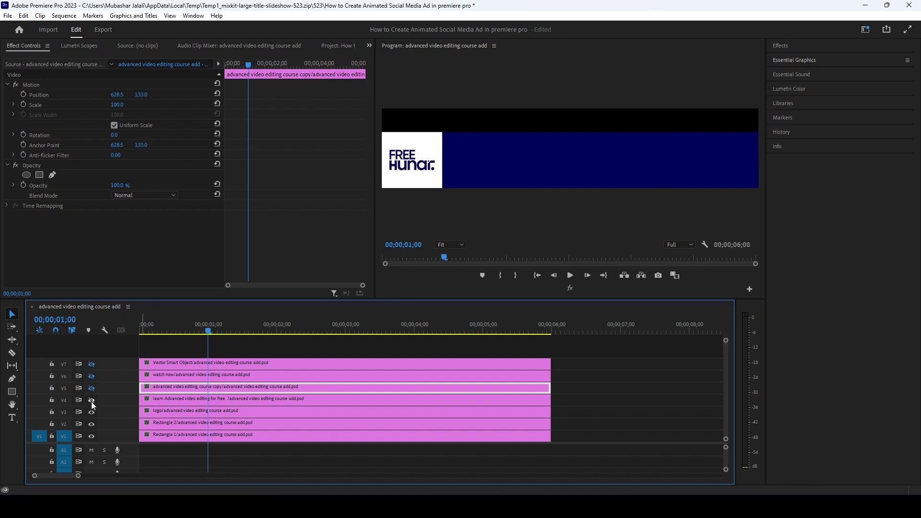
pyautogui.click(91, 411)
pyautogui.click(92, 424)
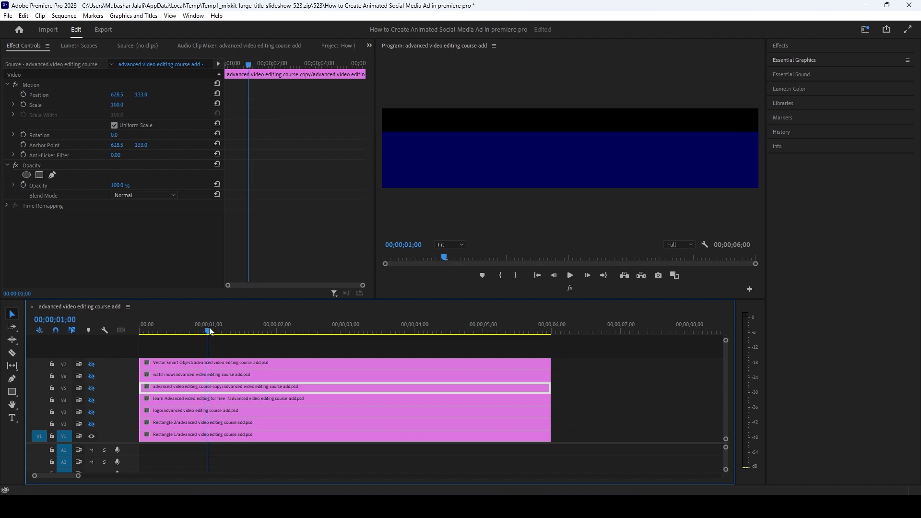
# - Turn off Uniform Scale for the Rectangle 1 clip and add a Scale Width keyframe at 00;00;01;00
pyautogui.moveTo(211, 330)
pyautogui.mouseDown()
pyautogui.moveTo(201, 330)
pyautogui.moveTo(209, 329)
pyautogui.mouseUp()
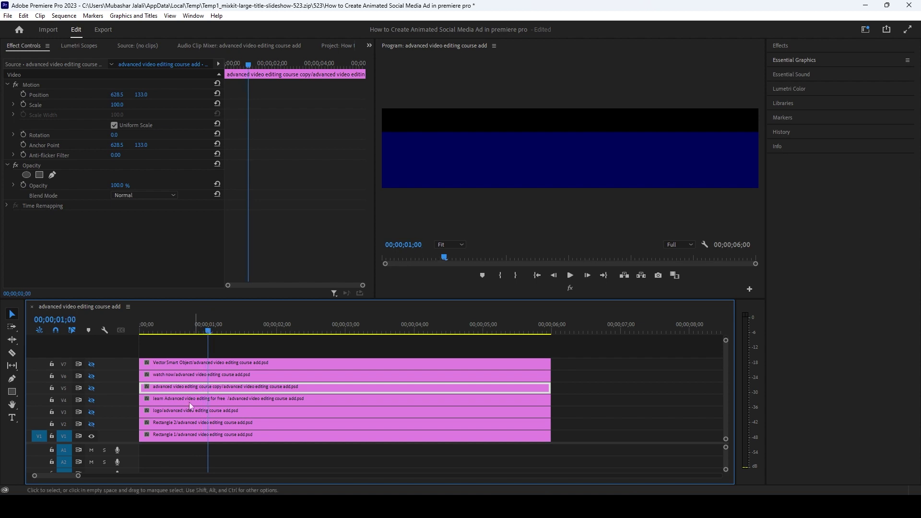
pyautogui.click(187, 437)
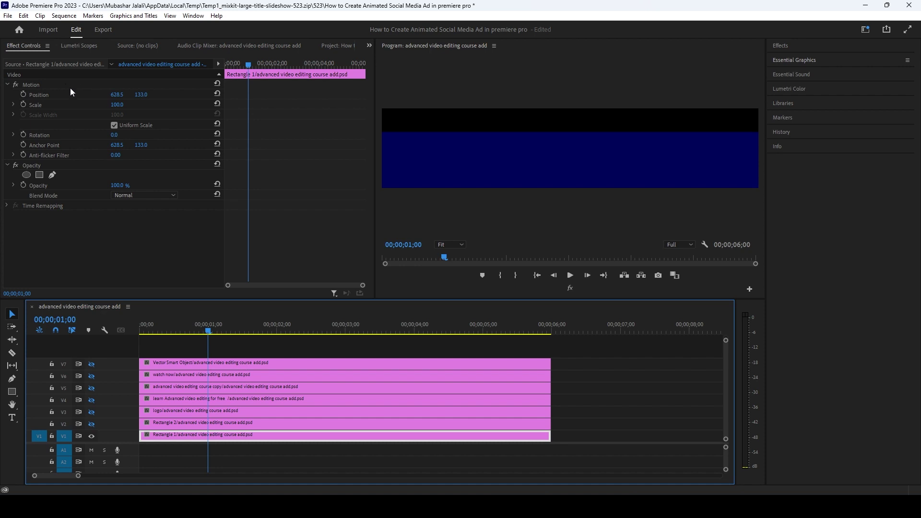
pyautogui.click(116, 125)
pyautogui.click(115, 125)
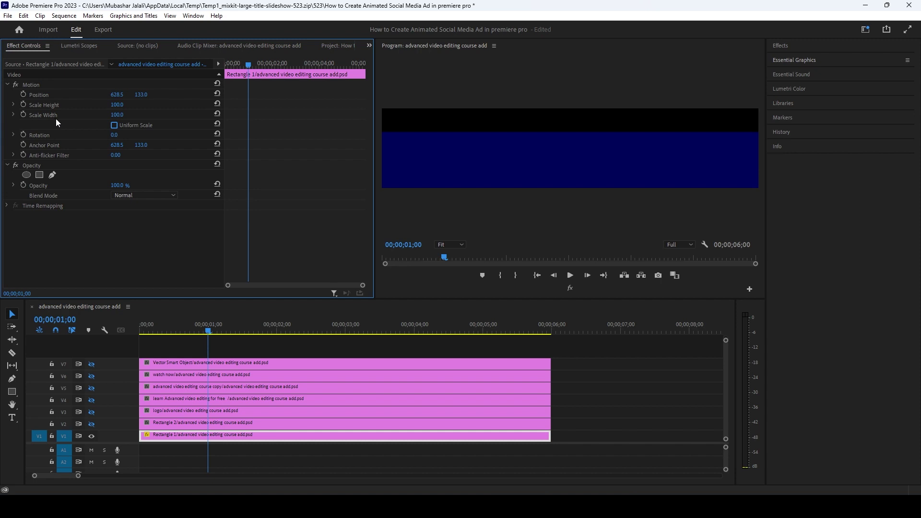
pyautogui.click(23, 115)
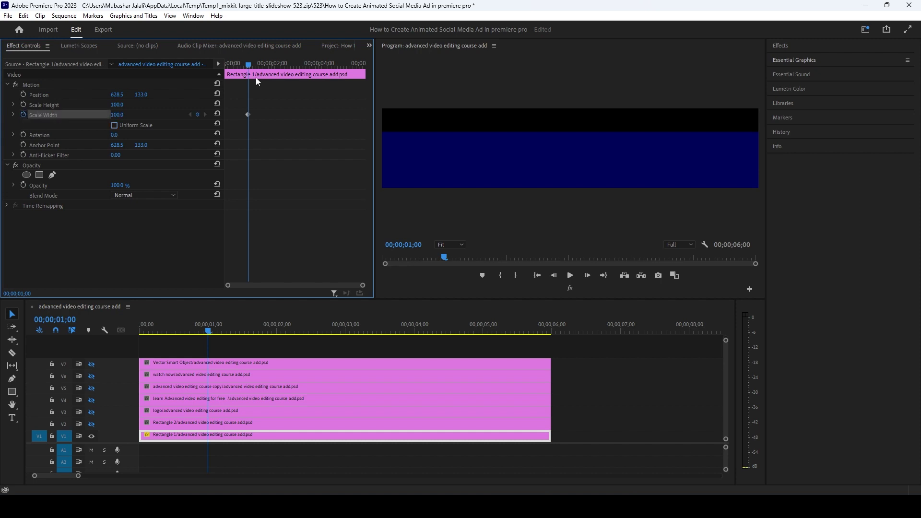
# - Set Rectangle 1's Scale Width to 0 at 00;00;00;00 so the rectangle grows from its center
pyautogui.moveTo(243, 65); pyautogui.dragTo(130, 72)
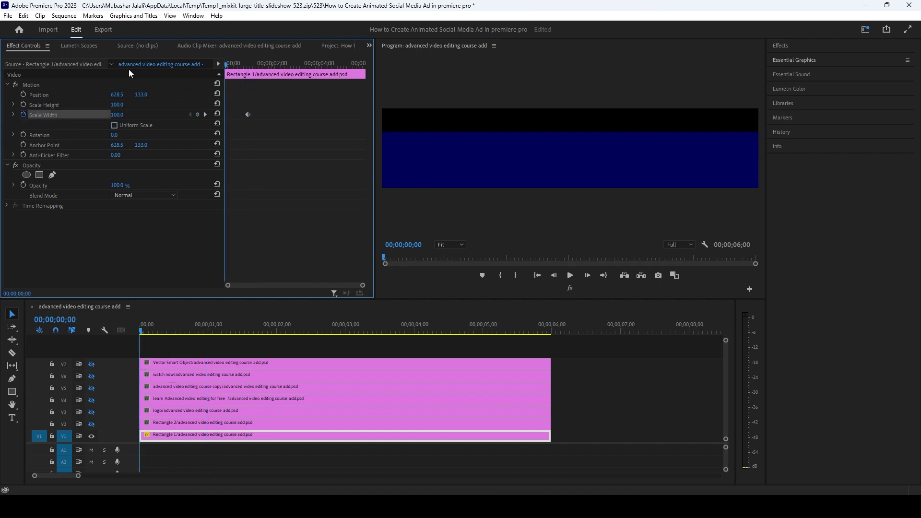
pyautogui.click(117, 114)
pyautogui.write('0')
pyautogui.press('Return')
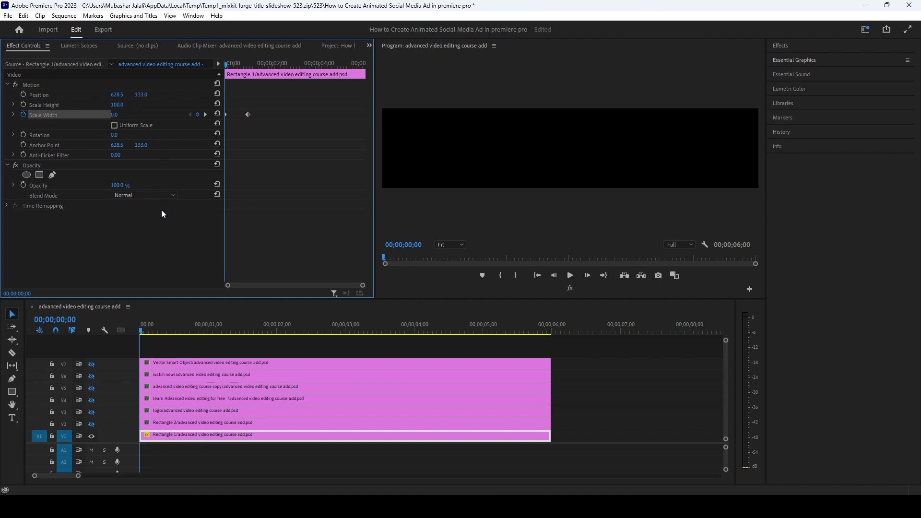
# - Play back the Rectangle 1 width animation to check it in the program preview
pyautogui.press('space')
pyautogui.press('space')
pyautogui.press('j')
pyautogui.press('l')
pyautogui.press('k')
# - Place the playhead at 00;00;01;00, show track V2 and turn off Uniform Scale for the Rectangle 2 clip
pyautogui.moveTo(248, 64)
pyautogui.mouseDown()
pyautogui.moveTo(225, 81)
pyautogui.moveTo(248, 82)
pyautogui.mouseUp()
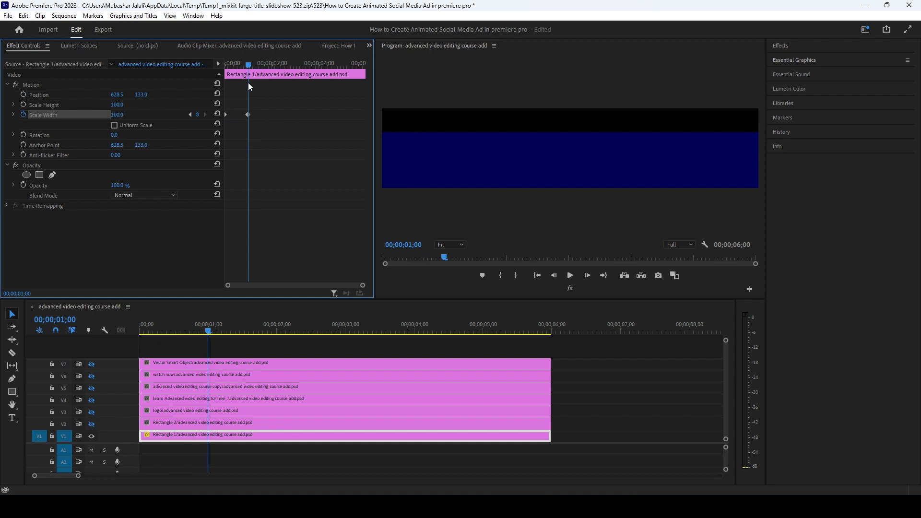
pyautogui.click(91, 424)
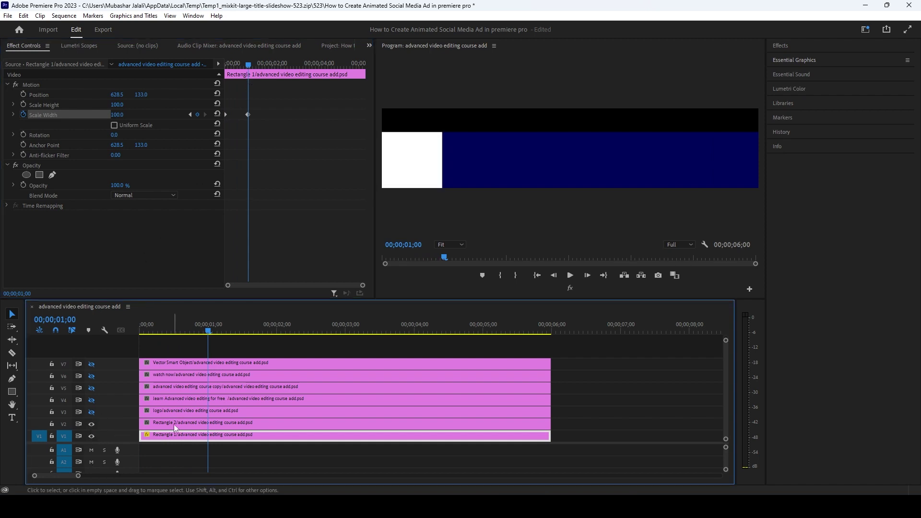
pyautogui.click(176, 424)
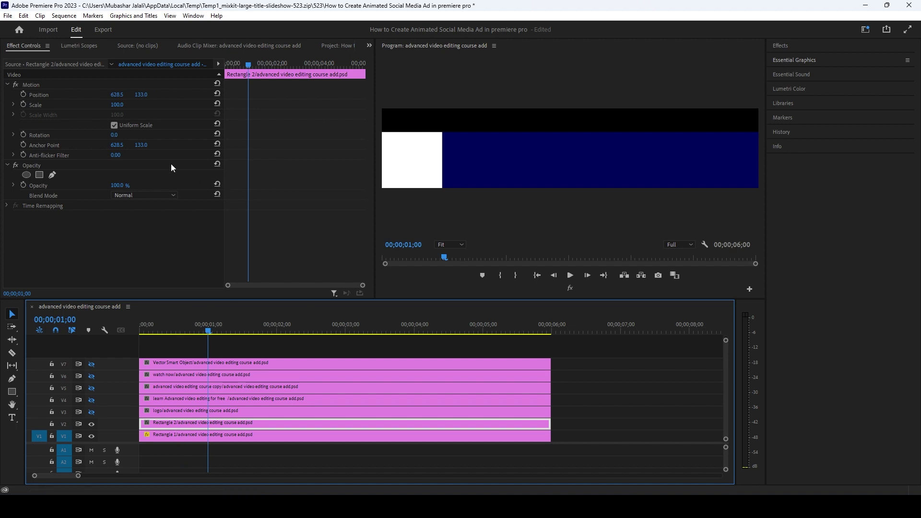
pyautogui.click(115, 125)
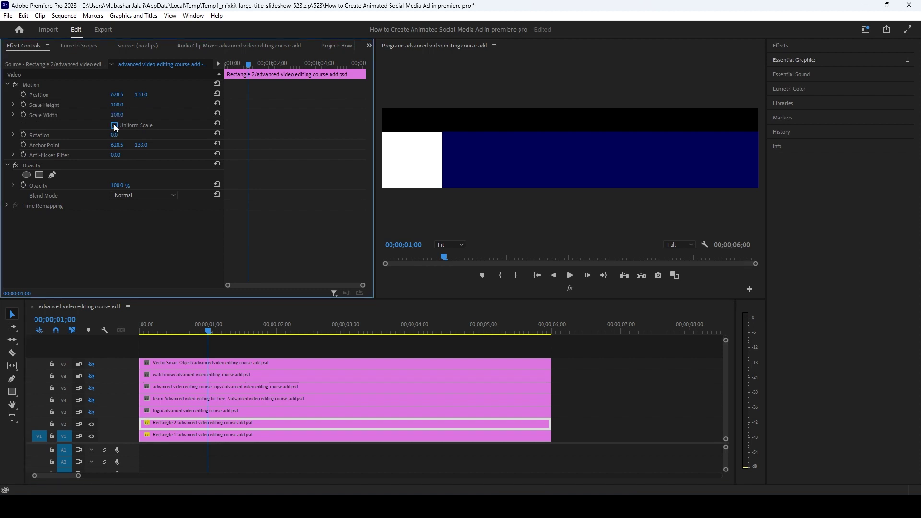
pyautogui.click(405, 165)
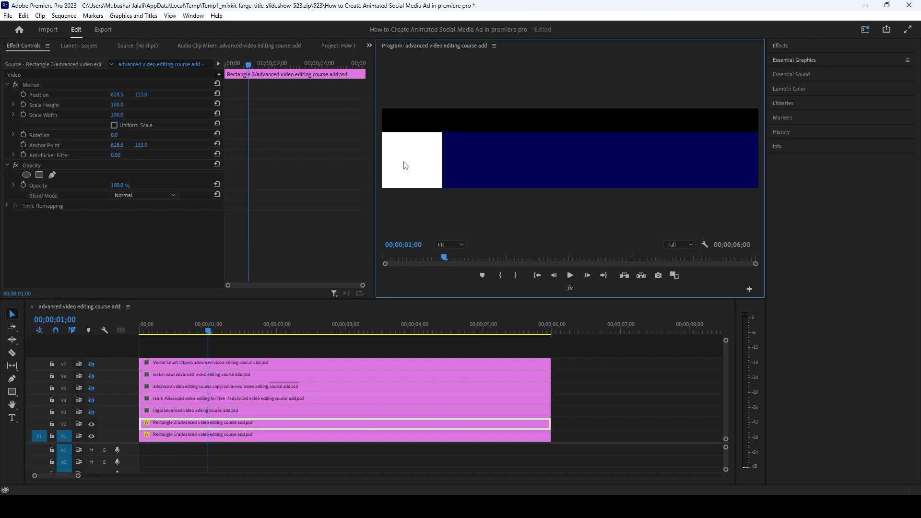
# - Lock video tracks V3 through V7 and V1, leaving only the Rectangle 2 track on V2 editable
pyautogui.click(51, 364)
pyautogui.click(52, 376)
pyautogui.click(51, 388)
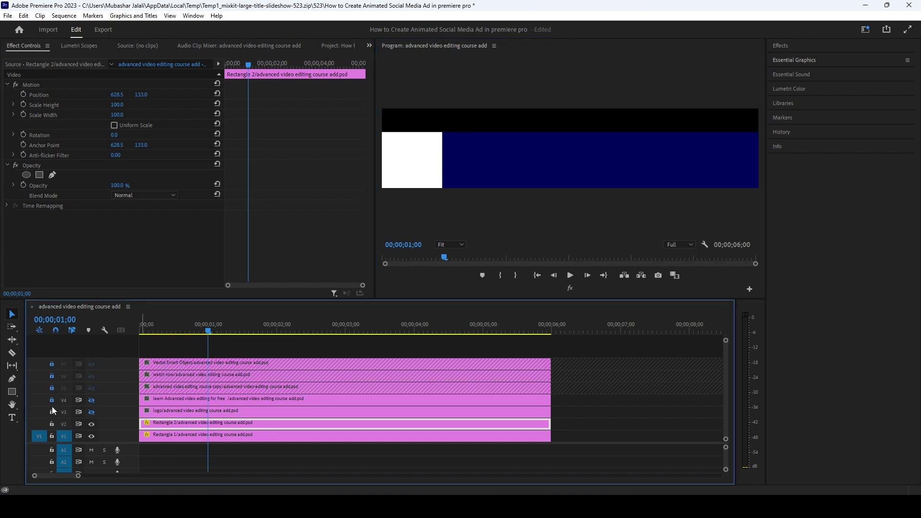
pyautogui.click(52, 411)
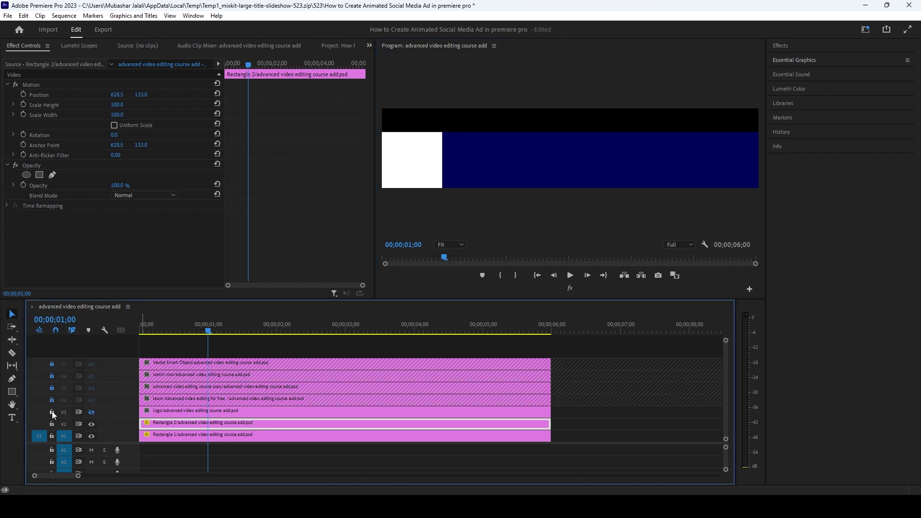
pyautogui.click(52, 436)
# - Move Rectangle 2's anchor point up to the banner's upper edge at about 629, 77 and keyframe its Scale Height at 00;00;01;00
pyautogui.click(410, 161)
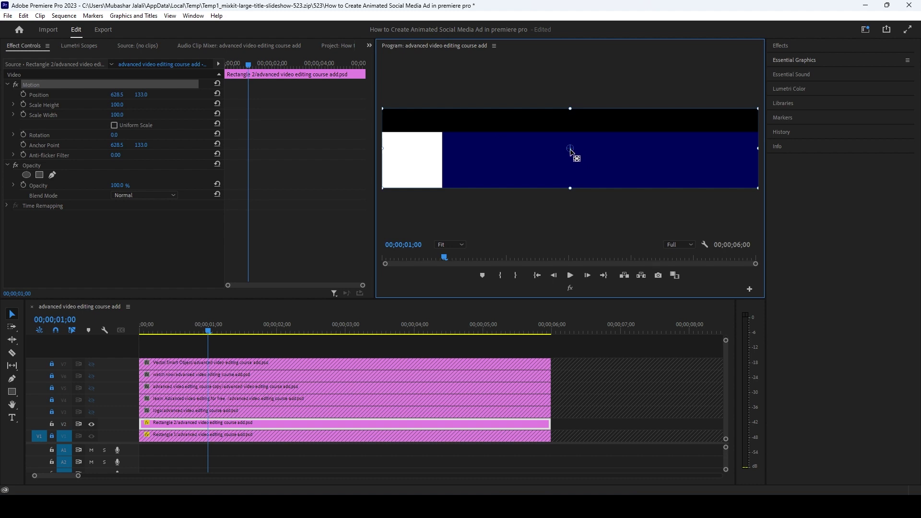
pyautogui.moveTo(570, 150); pyautogui.dragTo(570, 134)
pyautogui.click(24, 105)
# - Set Rectangle 2's Scale Height to 0 at 00;00;00;10
pyautogui.moveTo(238, 66); pyautogui.dragTo(234, 66)
pyautogui.click(121, 105)
pyautogui.write('0')
pyautogui.press('Return')
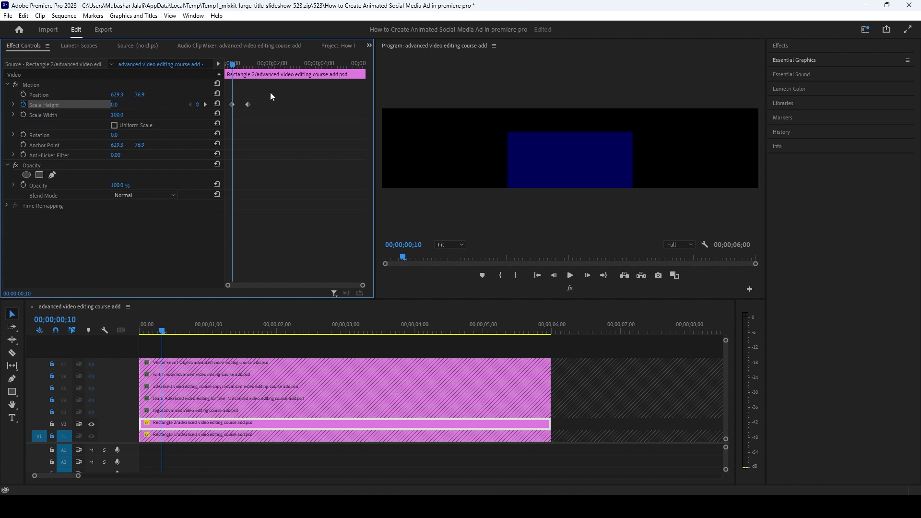
# - Shift both of Rectangle 2's Scale Height keyframes together so the growth starts at 00;00;01;00
pyautogui.moveTo(231, 85); pyautogui.dragTo(246, 72)
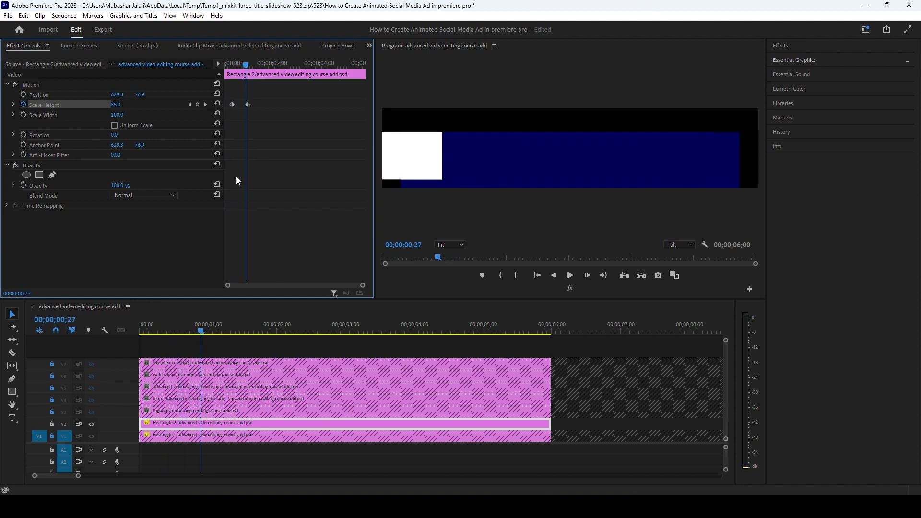
pyautogui.moveTo(277, 118); pyautogui.dragTo(247, 104)
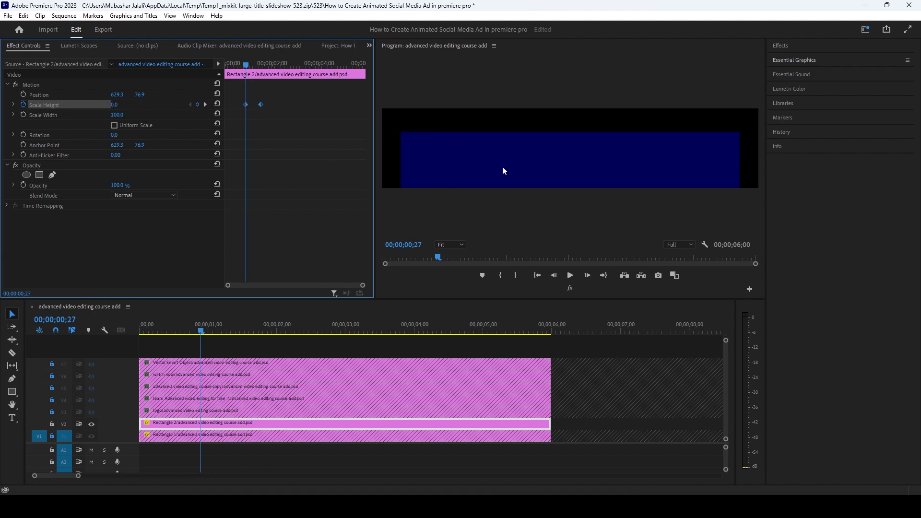
pyautogui.moveTo(200, 335)
pyautogui.mouseDown()
pyautogui.moveTo(181, 335)
pyautogui.moveTo(207, 342)
pyautogui.mouseUp()
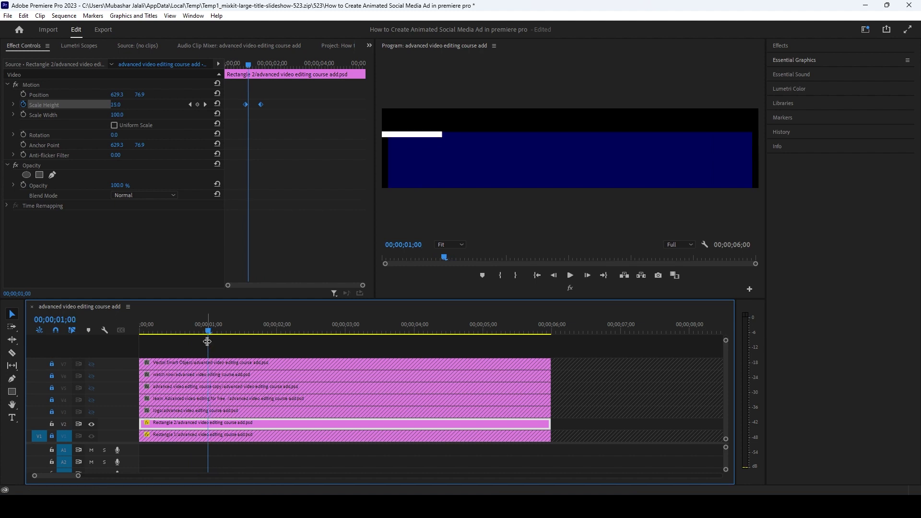
pyautogui.click(260, 105)
pyautogui.moveTo(260, 104); pyautogui.dragTo(265, 104)
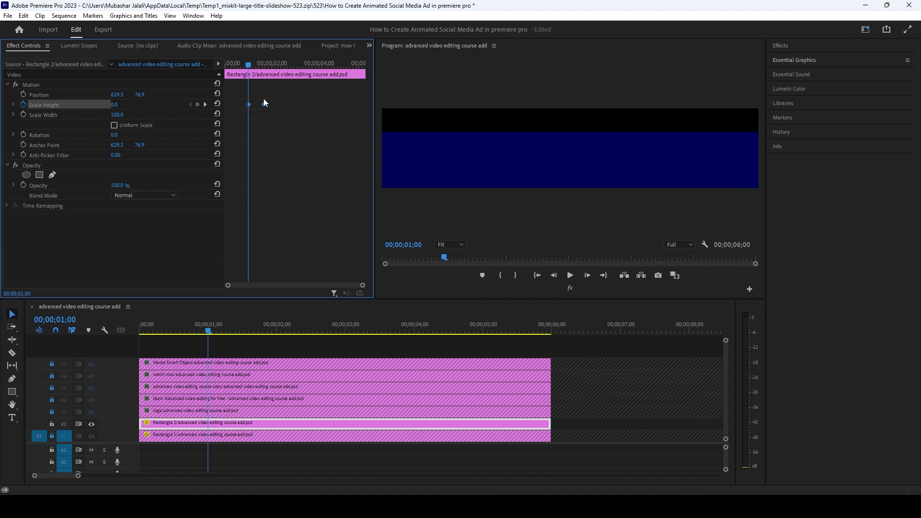
# - Preview Rectangle 2's height animation and leave the playhead at 00;00;01;21
pyautogui.press('space')
pyautogui.moveTo(282, 65); pyautogui.dragTo(255, 89)
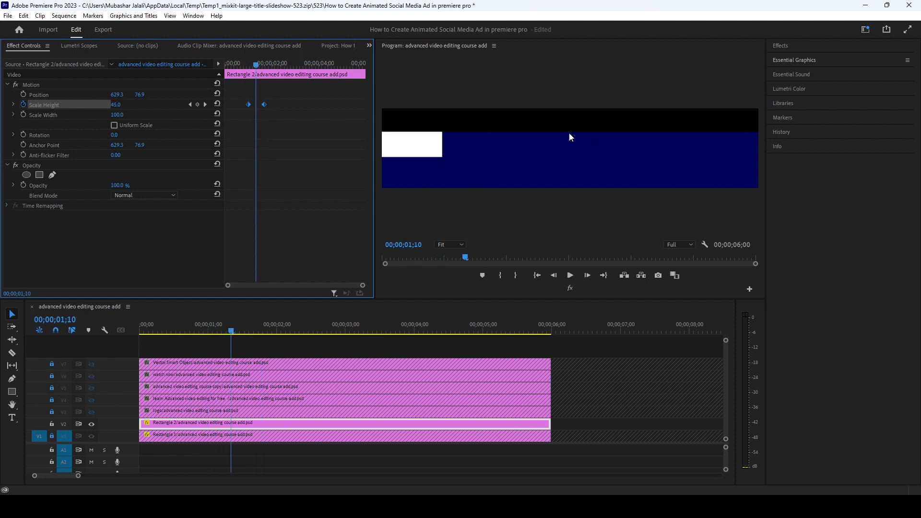
pyautogui.moveTo(260, 66); pyautogui.dragTo(269, 84)
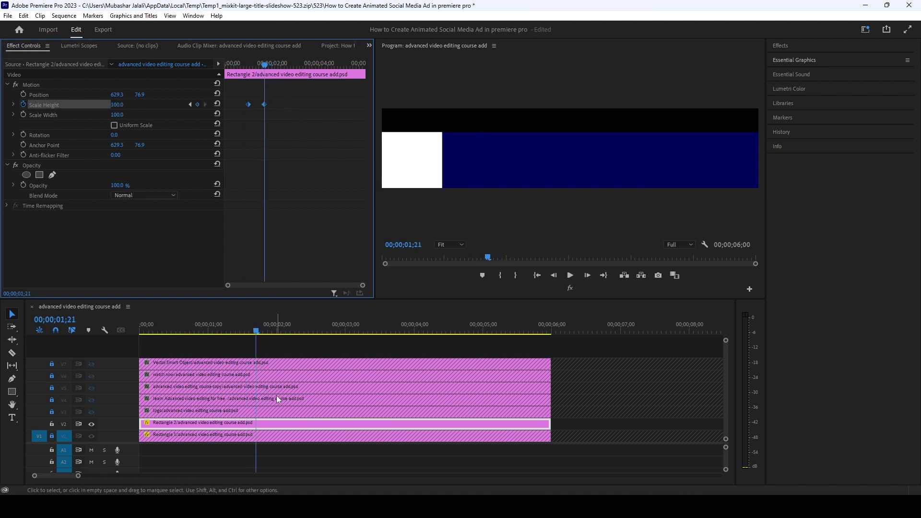
# - Unlock and show track V3, and trim the start of the logo clip to 00;00;01;00
pyautogui.click(50, 412)
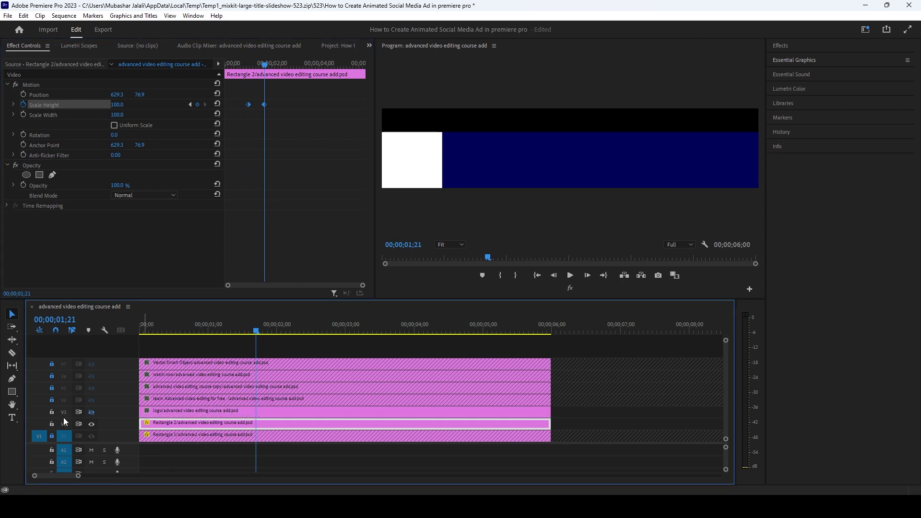
pyautogui.click(91, 412)
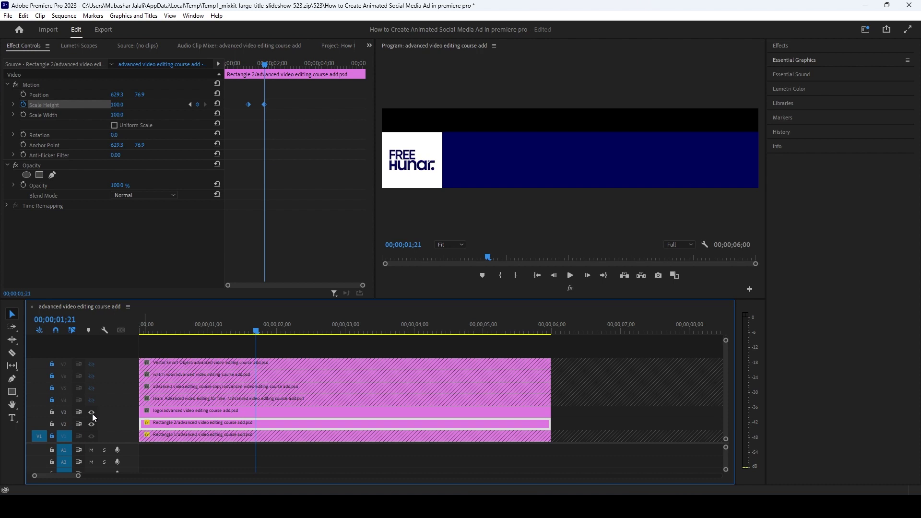
pyautogui.moveTo(257, 324); pyautogui.dragTo(208, 355)
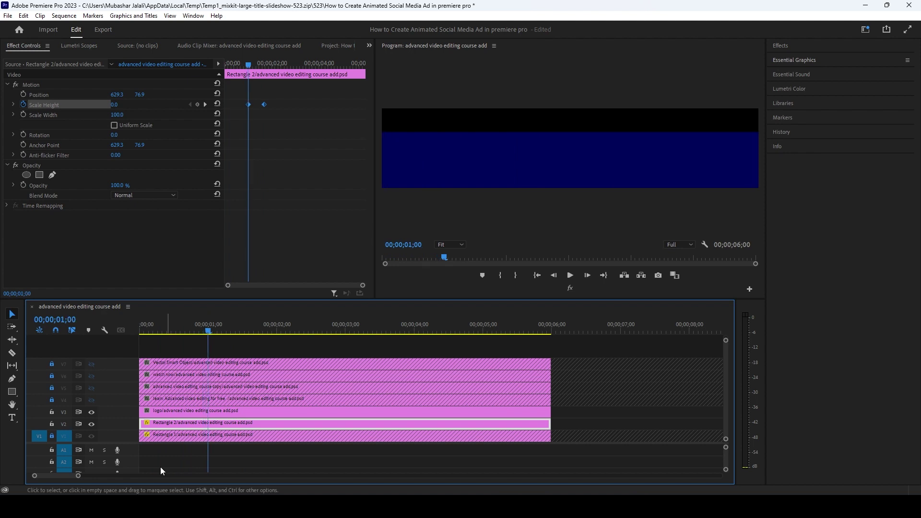
pyautogui.moveTo(141, 411); pyautogui.dragTo(208, 411)
# - Unlock and show track V4, add a Position keyframe to its headline clip at 00;00;02;04 and shift that keyframe forward in time
pyautogui.moveTo(217, 337); pyautogui.dragTo(258, 376)
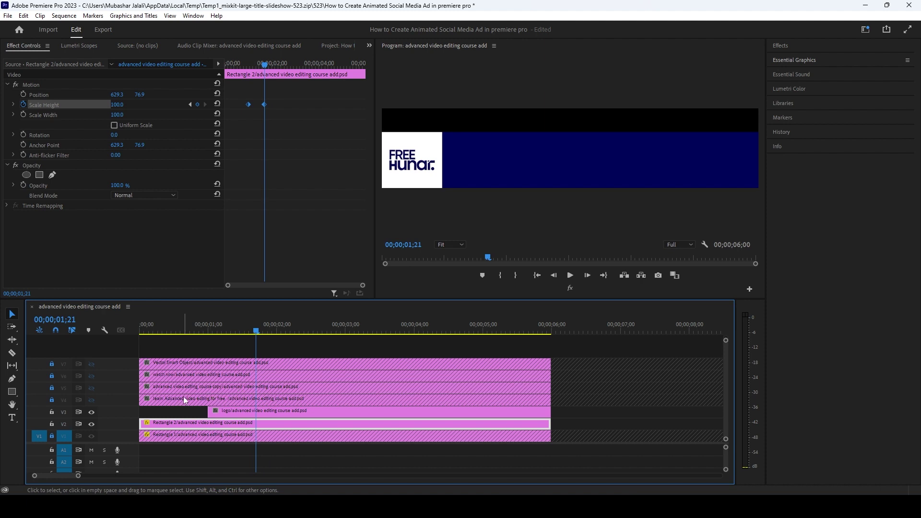
pyautogui.click(51, 399)
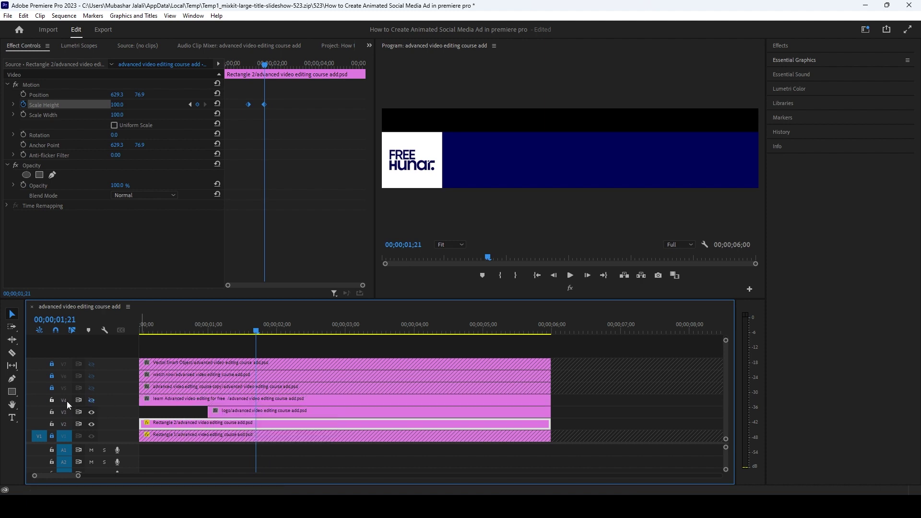
pyautogui.click(91, 400)
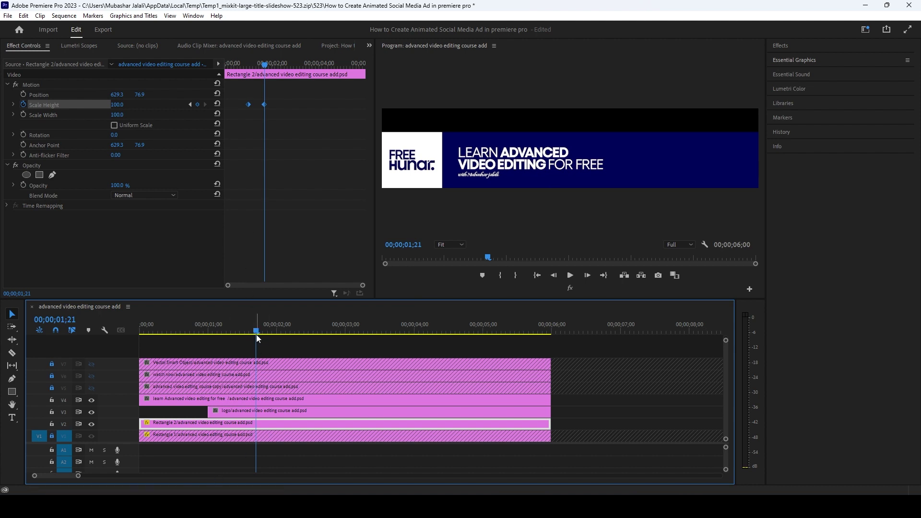
pyautogui.click(153, 397)
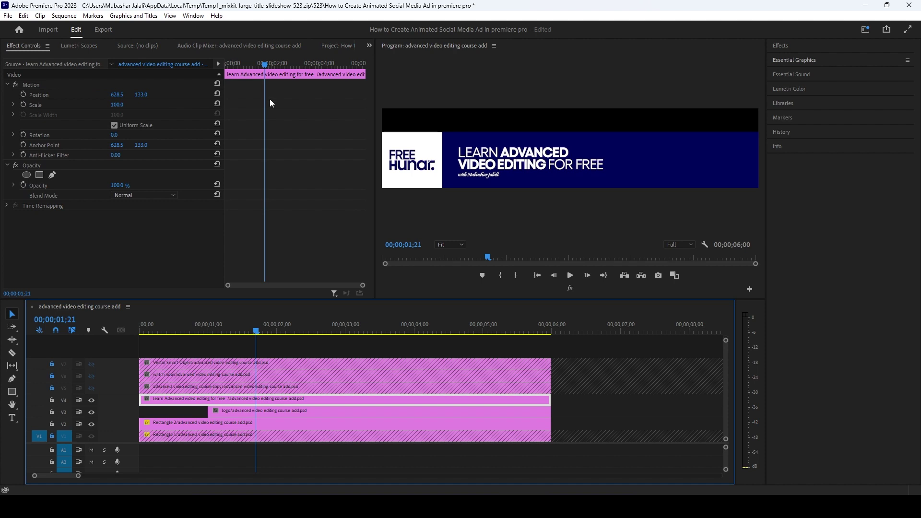
pyautogui.moveTo(256, 73)
pyautogui.mouseDown()
pyautogui.moveTo(277, 70)
pyautogui.moveTo(268, 70)
pyautogui.mouseUp()
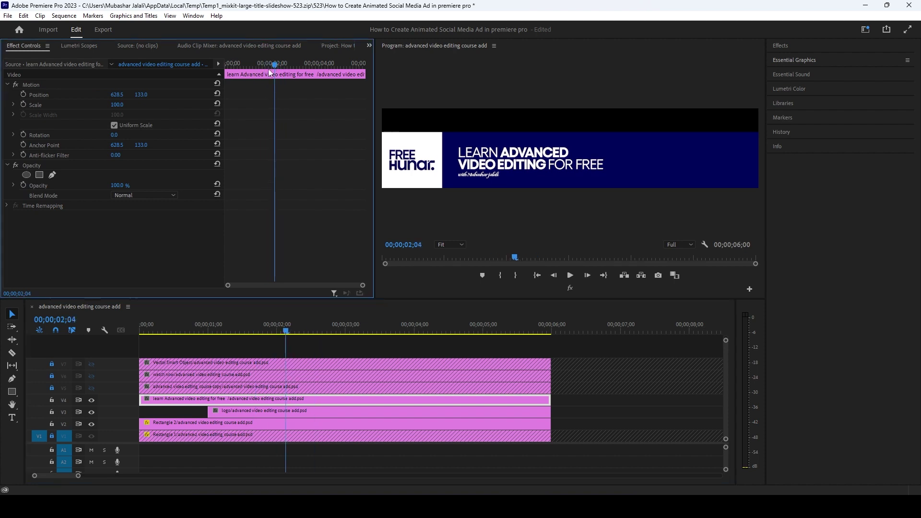
pyautogui.click(25, 94)
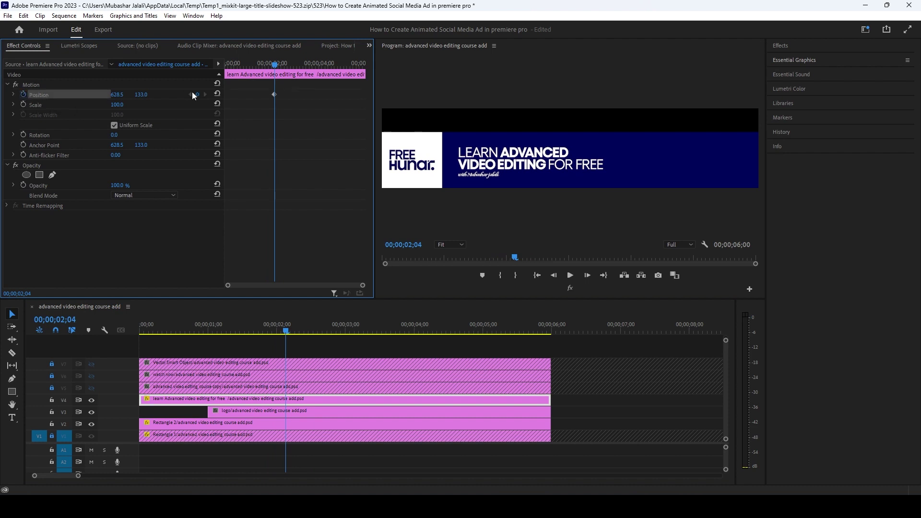
pyautogui.moveTo(275, 94); pyautogui.dragTo(288, 96)
# - At 00;00;01;21, change the headline clip's vertical Position so the text starts below the banner, and preview the slide-in
pyautogui.moveTo(274, 64); pyautogui.dragTo(264, 64)
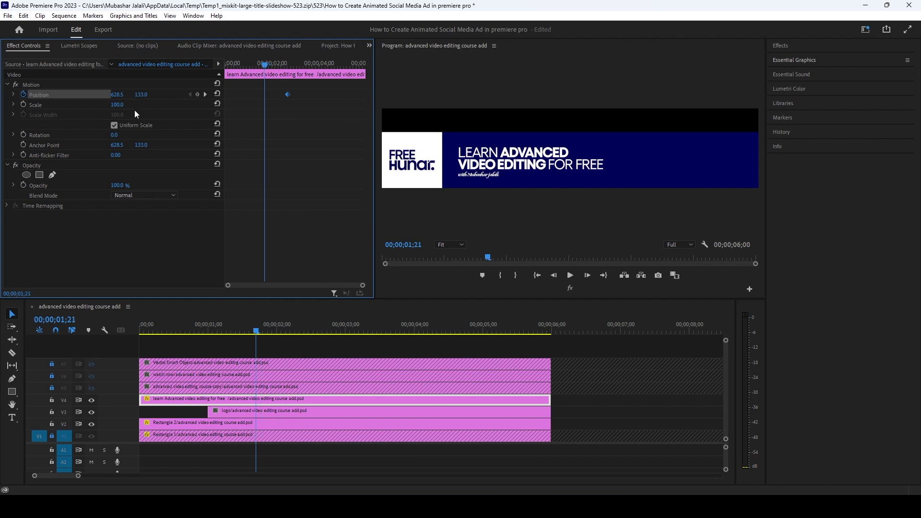
pyautogui.moveTo(143, 98); pyautogui.dragTo(48, 98)
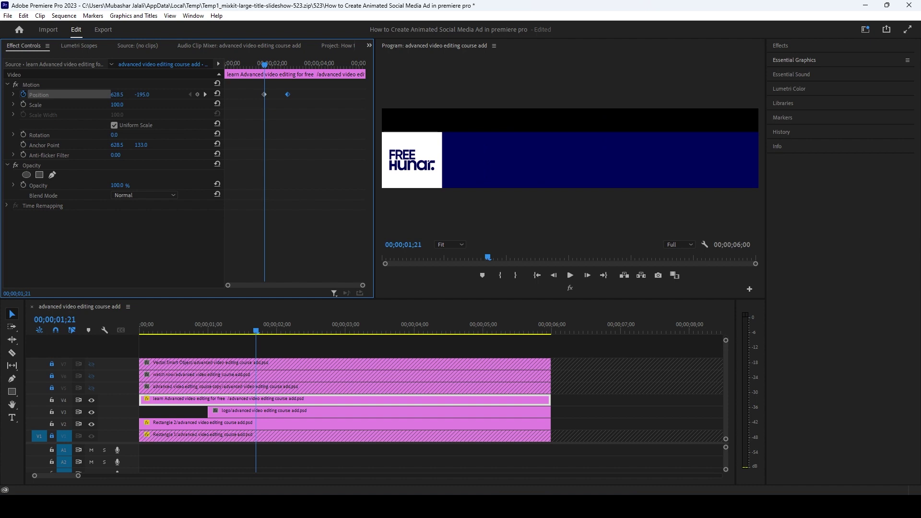
pyautogui.moveTo(48, 98); pyautogui.dragTo(183, 99)
pyautogui.moveTo(141, 95)
pyautogui.mouseDown()
pyautogui.moveTo(125, 95)
pyautogui.moveTo(144, 94)
pyautogui.mouseUp()
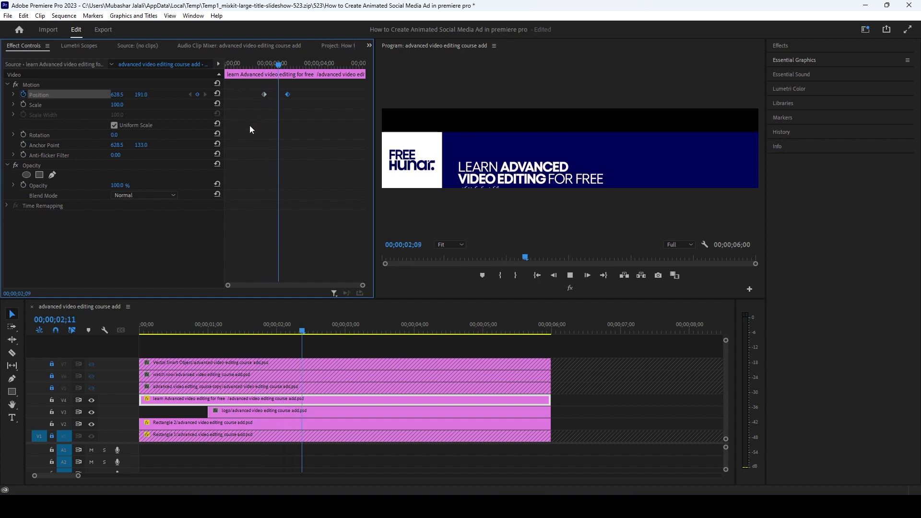
# - Shift both Position keyframes of the headline clip earlier so the slide-in ends at about 00;00;01;21
pyautogui.click(284, 64)
pyautogui.moveTo(285, 63)
pyautogui.mouseDown()
pyautogui.moveTo(264, 64)
pyautogui.moveTo(277, 65)
pyautogui.mouseUp()
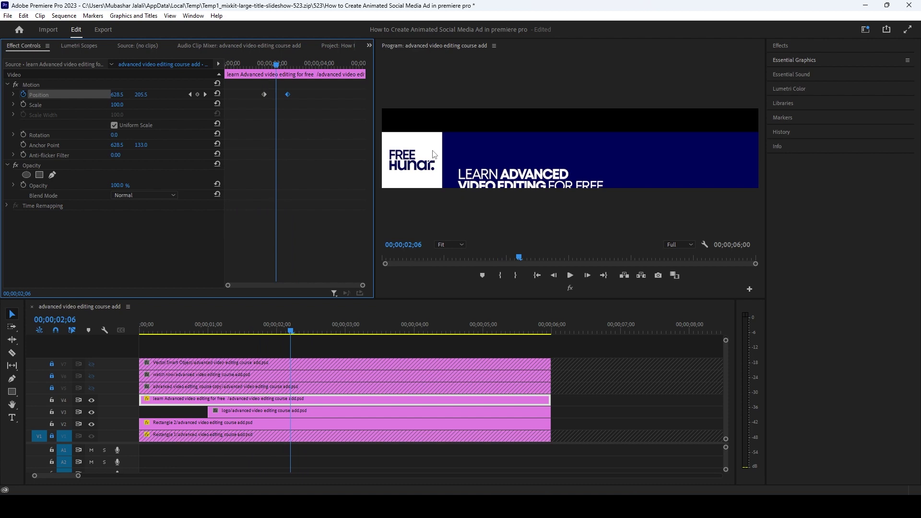
pyautogui.moveTo(306, 89); pyautogui.dragTo(254, 73)
pyautogui.click(276, 94)
pyautogui.moveTo(254, 94); pyautogui.dragTo(241, 94)
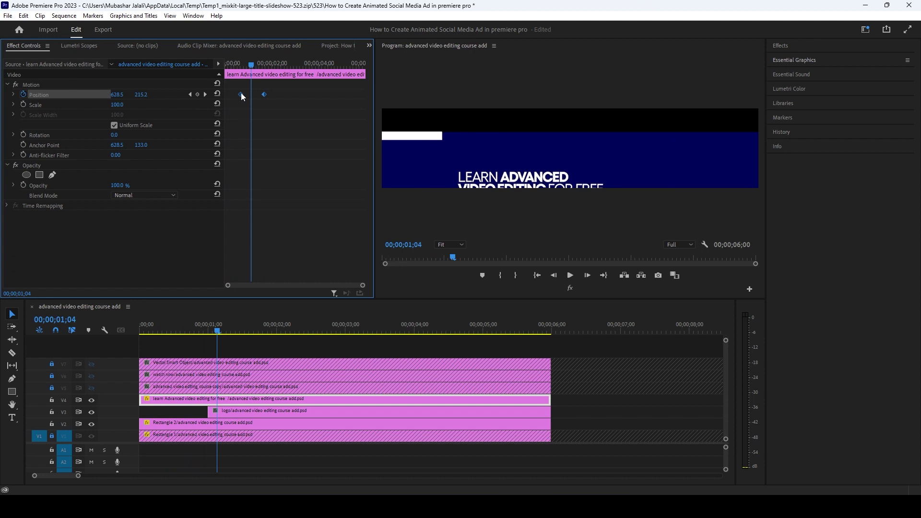
# - Play back the opening and scrub from 00;00;01;00 to 00;00;01;16 to check the headline's slide-in against the logo
pyautogui.press('space')
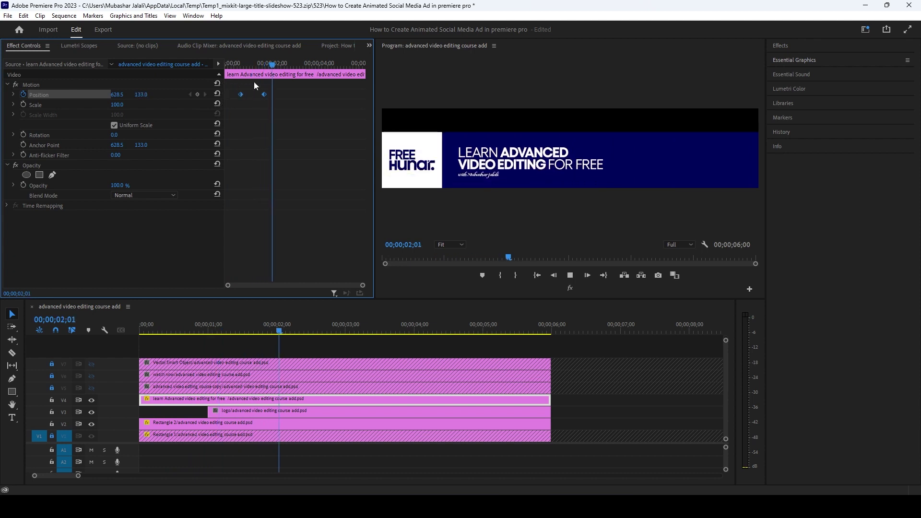
pyautogui.press('Home')
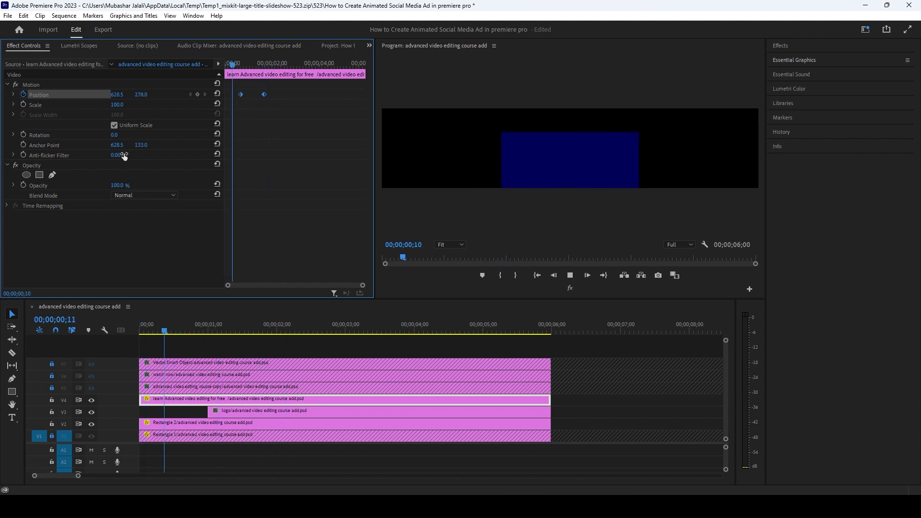
pyautogui.press('space')
pyautogui.moveTo(278, 68); pyautogui.dragTo(267, 69)
pyautogui.moveTo(230, 82); pyautogui.dragTo(248, 83)
pyautogui.click(204, 332)
pyautogui.moveTo(205, 334); pyautogui.dragTo(207, 331)
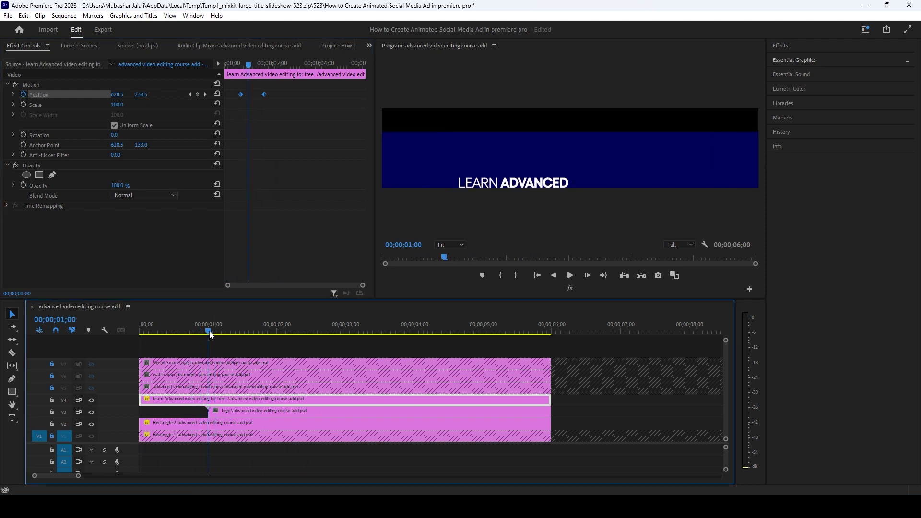
pyautogui.moveTo(211, 337); pyautogui.dragTo(241, 333)
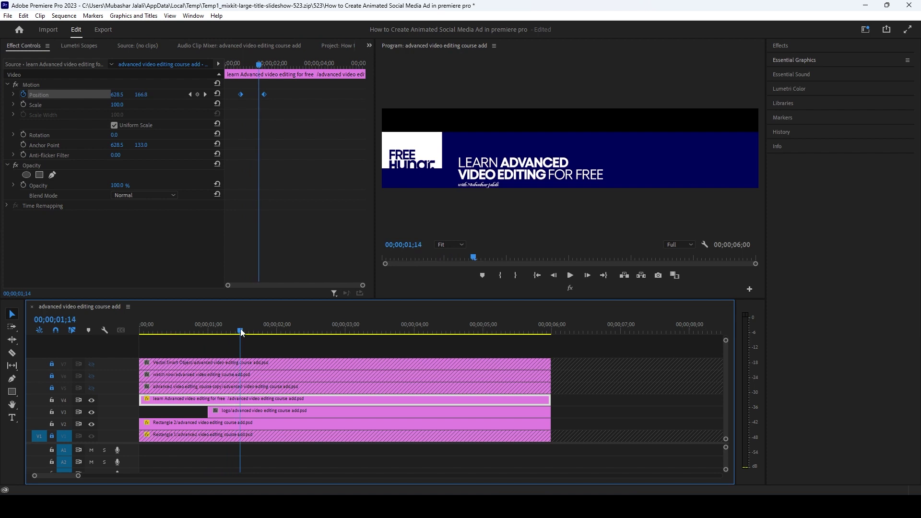
pyautogui.moveTo(241, 333); pyautogui.dragTo(246, 332)
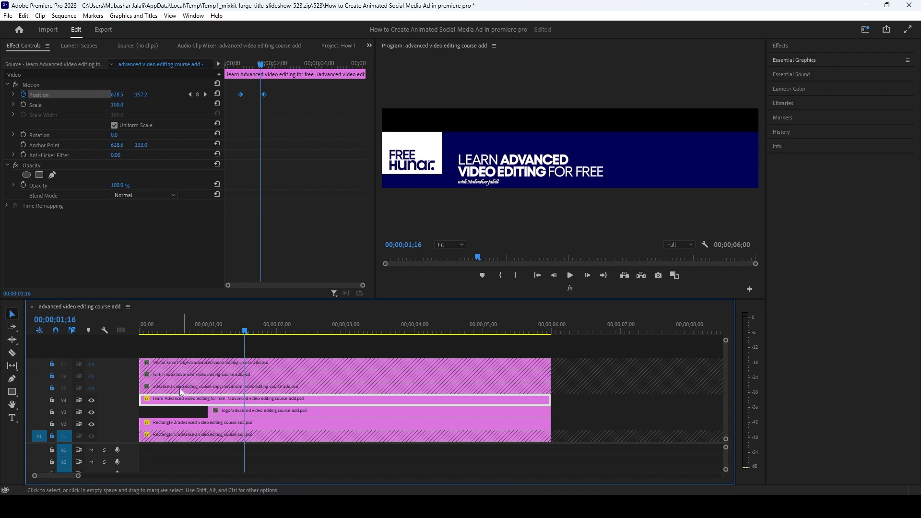
# - Unlock track V5, which holds the course box clip
pyautogui.click(52, 388)
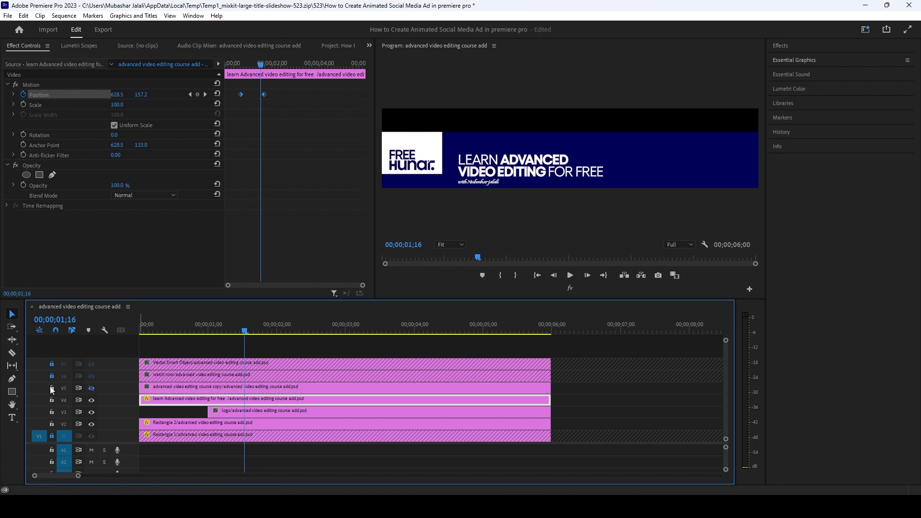
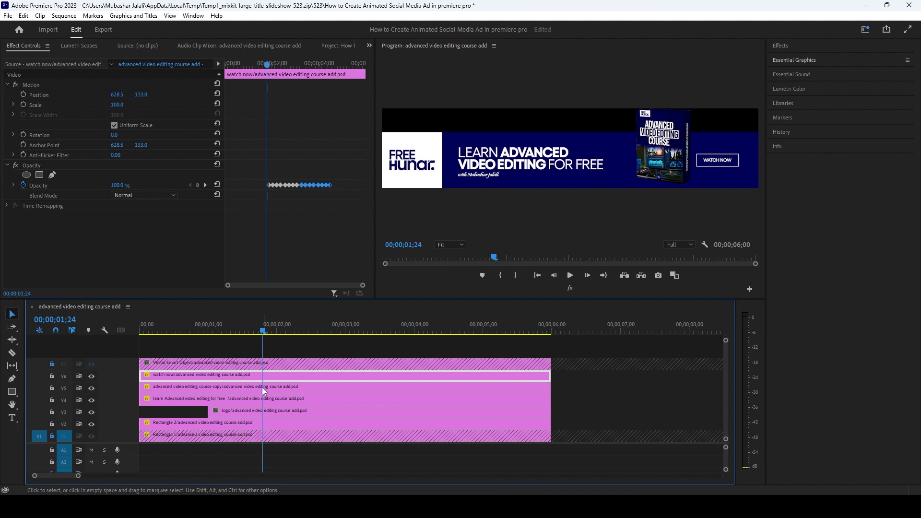
# - Shift the watch now clip's Opacity keyframes earlier and trim the clip's start to 00;00;01;24
pyautogui.moveTo(140, 375); pyautogui.dragTo(215, 373)
pyautogui.moveTo(245, 328)
pyautogui.mouseDown()
pyautogui.moveTo(226, 331)
pyautogui.moveTo(262, 331)
pyautogui.mouseUp()
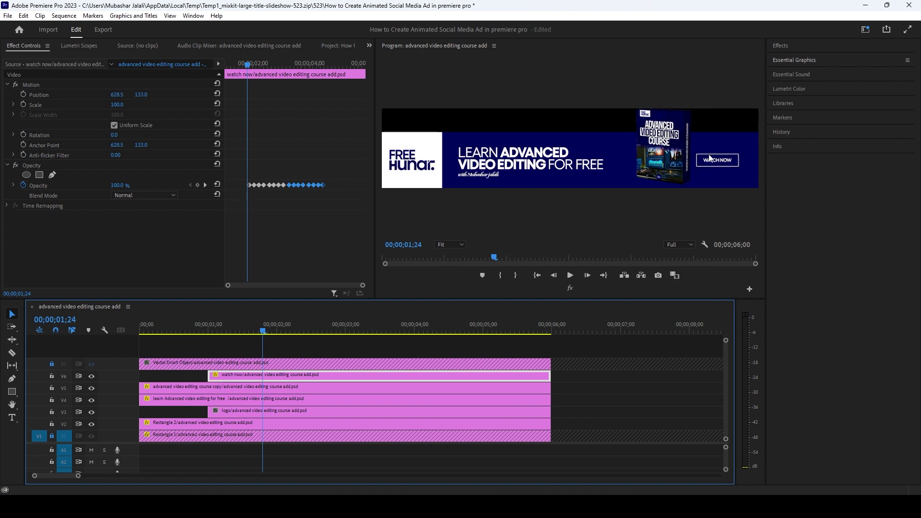
pyautogui.moveTo(258, 163); pyautogui.dragTo(260, 186)
pyautogui.moveTo(247, 74)
pyautogui.mouseDown()
pyautogui.moveTo(216, 73)
pyautogui.moveTo(259, 73)
pyautogui.moveTo(235, 78)
pyautogui.moveTo(248, 75)
pyautogui.mouseUp()
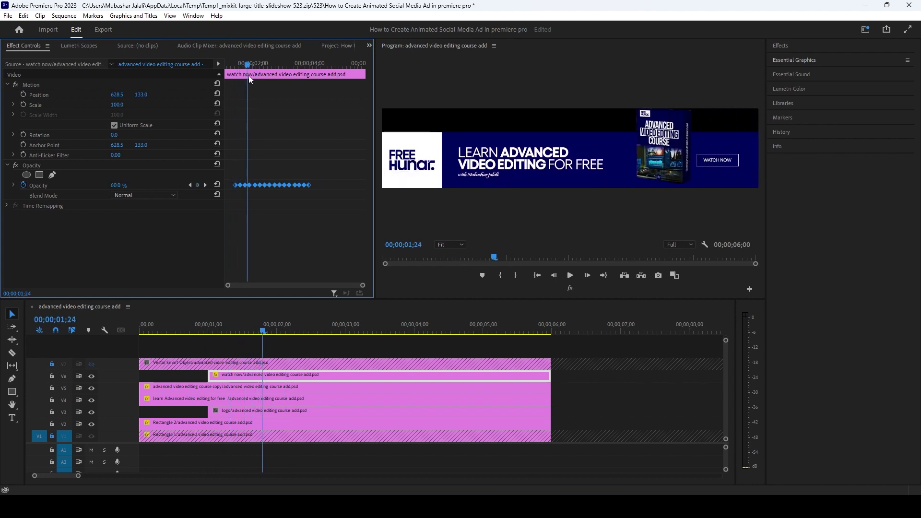
pyautogui.moveTo(209, 374); pyautogui.dragTo(263, 372)
pyautogui.moveTo(253, 330)
pyautogui.mouseDown()
pyautogui.moveTo(214, 330)
pyautogui.moveTo(282, 335)
pyautogui.moveTo(258, 335)
pyautogui.moveTo(279, 336)
pyautogui.moveTo(257, 337)
pyautogui.moveTo(276, 339)
pyautogui.moveTo(263, 344)
pyautogui.mouseUp()
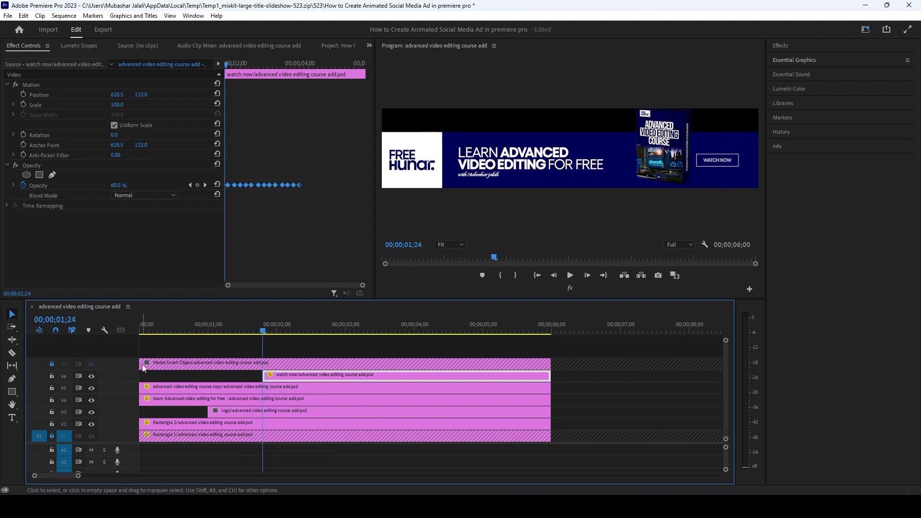
# - Unlock and show track V7, and trim the start of its Vector Smart Object clip to 00;00;01;24
pyautogui.click(52, 363)
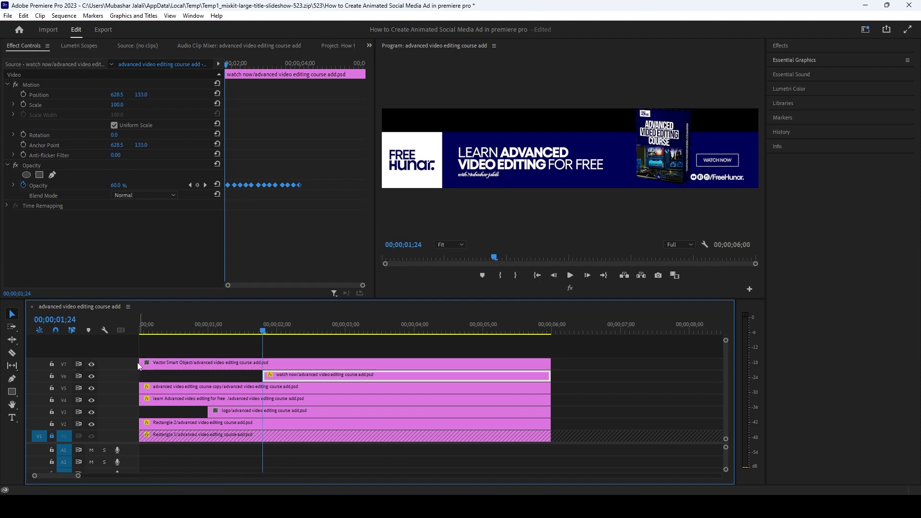
pyautogui.moveTo(139, 363); pyautogui.dragTo(263, 364)
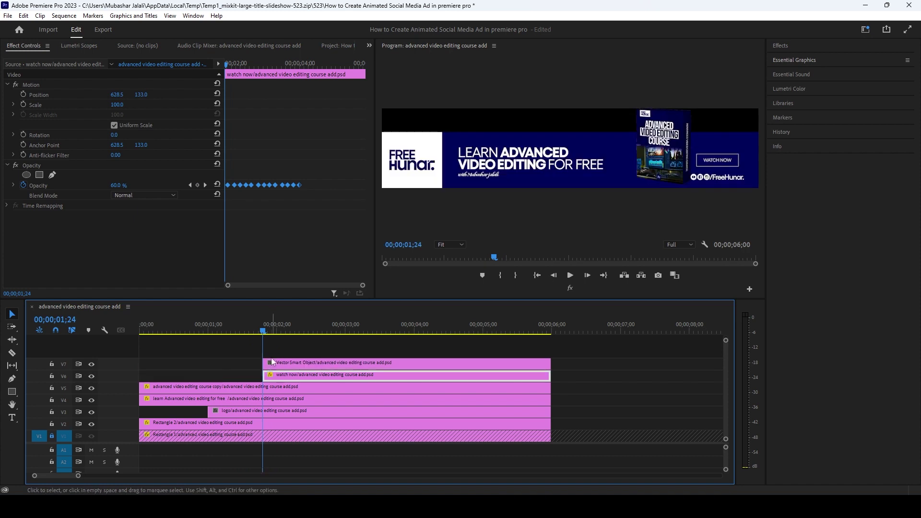
pyautogui.click(265, 330)
pyautogui.moveTo(266, 331); pyautogui.dragTo(264, 329)
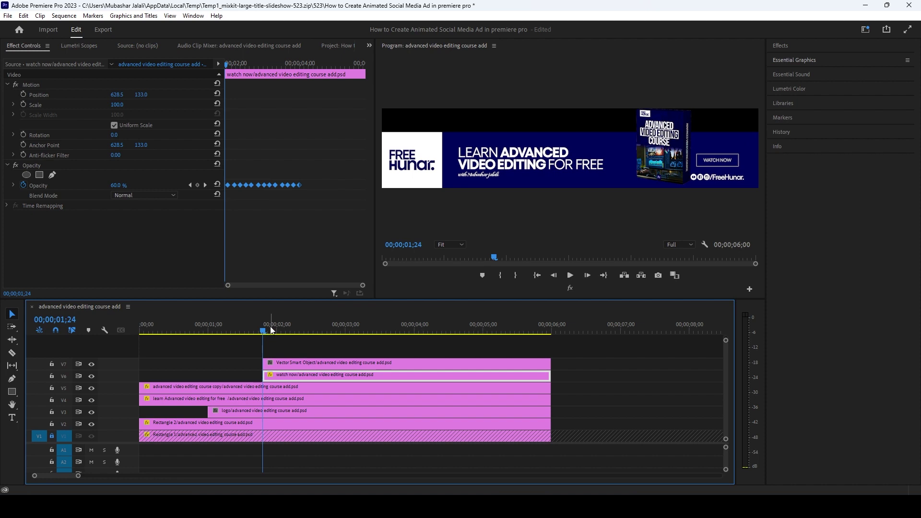
# - Add a Position keyframe to the Vector Smart Object clip at 00;00;02;12, and change its vertical Position at 00;00;01;24 so it starts outside the banner
pyautogui.moveTo(267, 329); pyautogui.dragTo(287, 331)
pyautogui.click(286, 363)
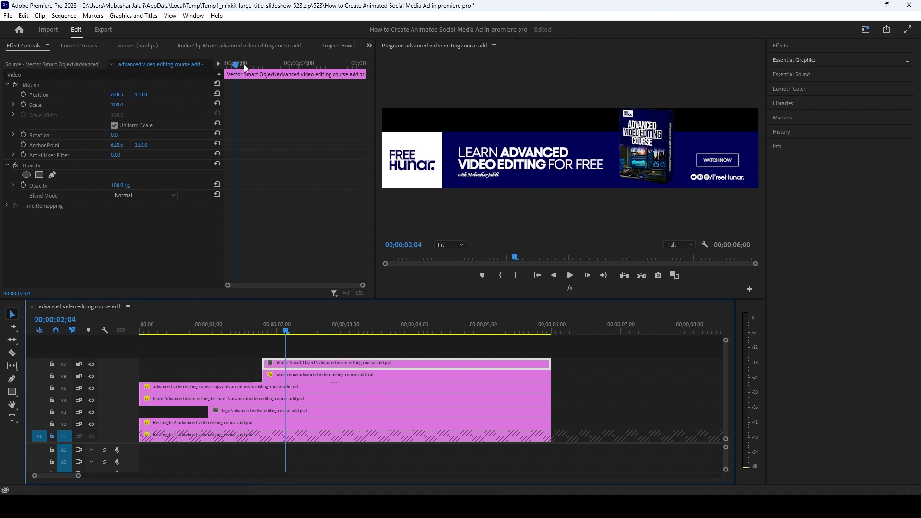
pyautogui.moveTo(239, 66); pyautogui.dragTo(245, 66)
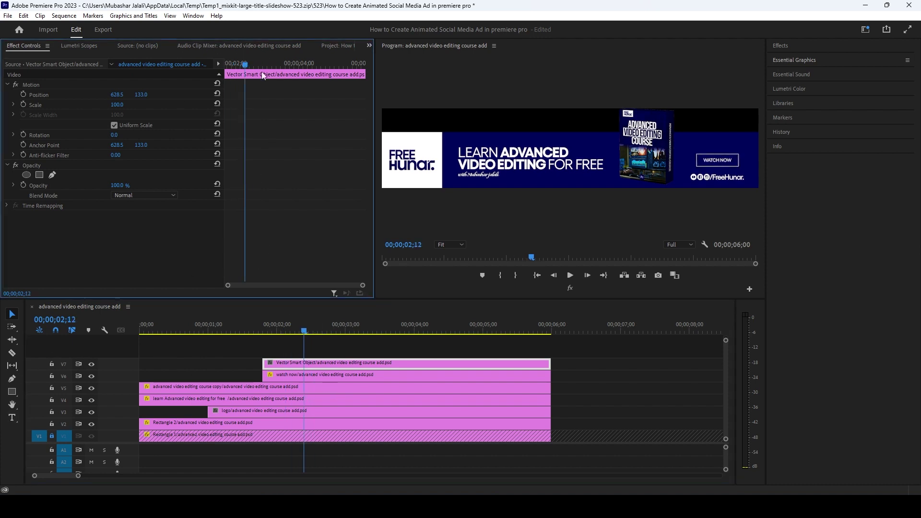
pyautogui.click(24, 94)
pyautogui.moveTo(245, 64); pyautogui.dragTo(225, 78)
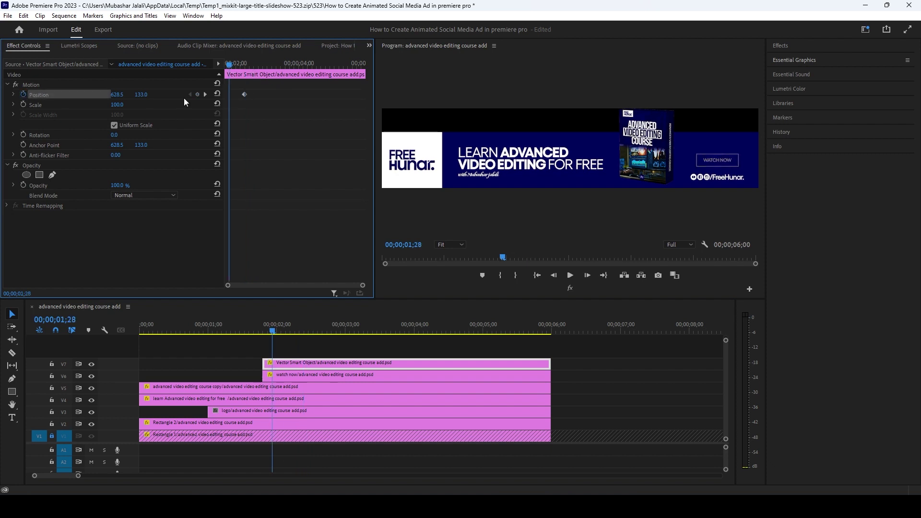
pyautogui.moveTo(142, 100); pyautogui.dragTo(163, 123)
# - Play back the social handle's slide-in and the whole ad from the start to check the animation
pyautogui.press('space')
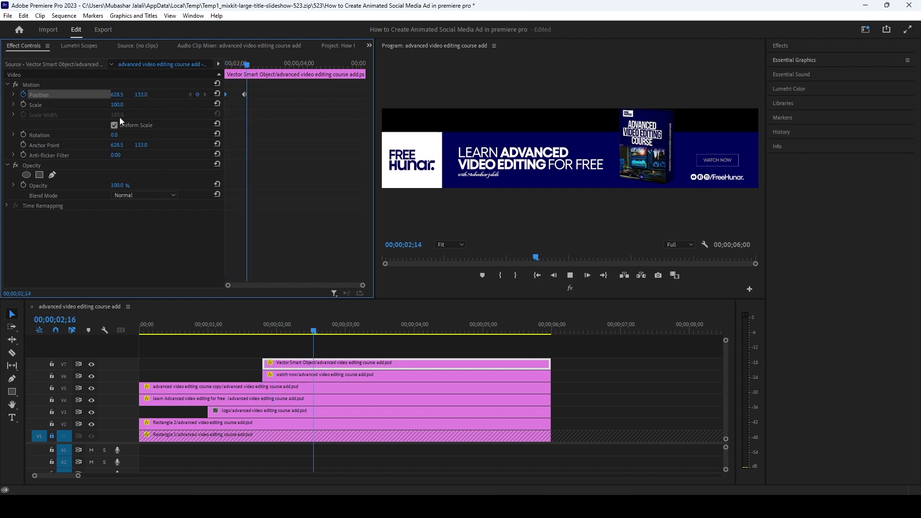
pyautogui.press('space')
pyautogui.press('Up')
pyautogui.press('space')
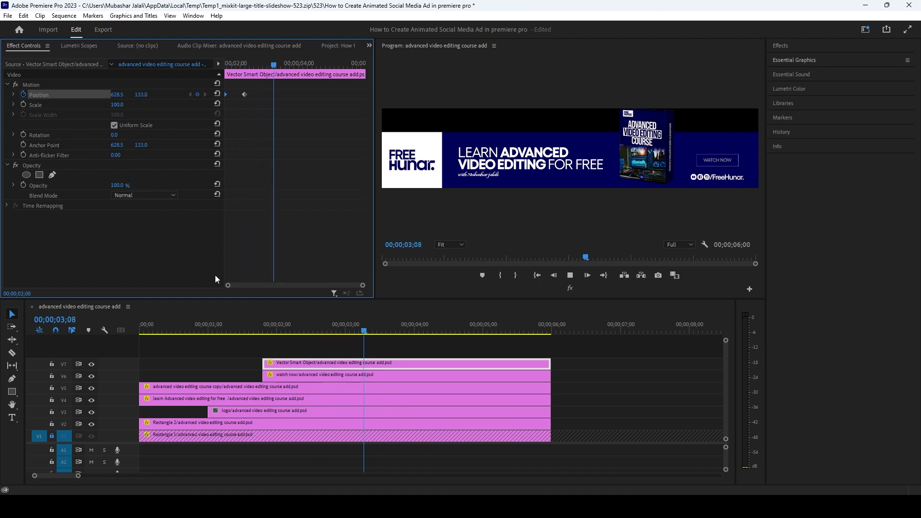
pyautogui.click(353, 334)
pyautogui.press('Home')
pyautogui.press('space')
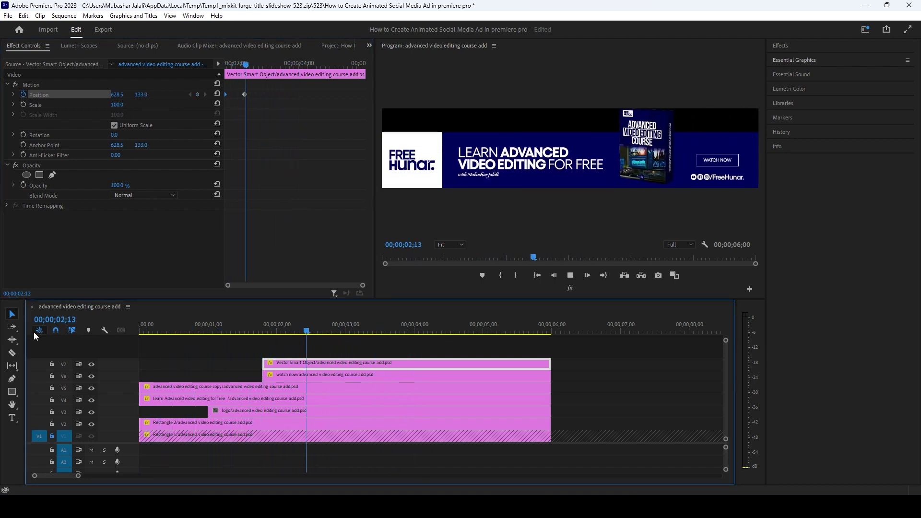
pyautogui.press('space')
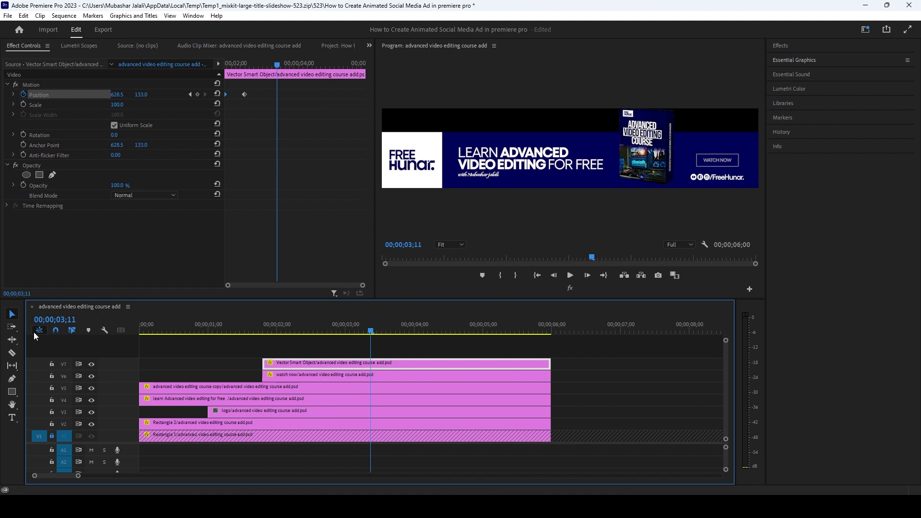
# - Unlock track V1 and apply Ease In to both Scale Width keyframes of the Rectangle 1 clip
pyautogui.click(289, 444)
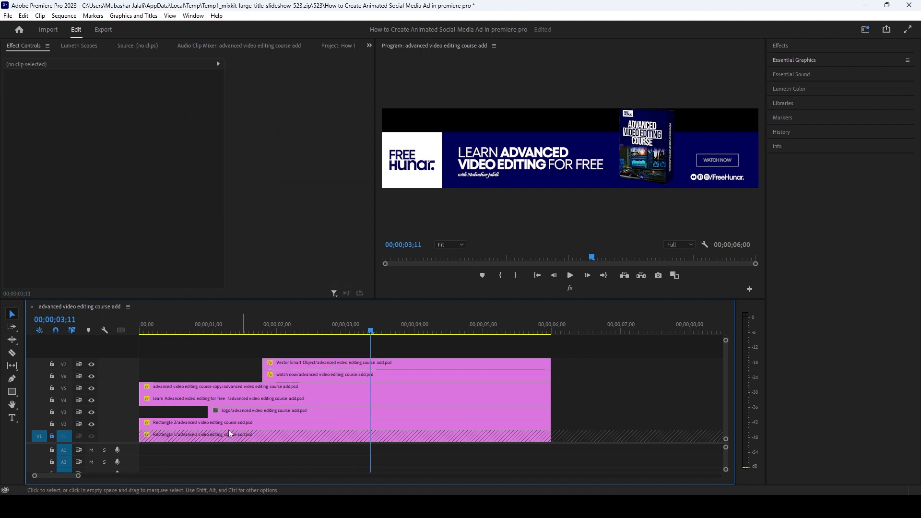
pyautogui.click(50, 433)
pyautogui.click(168, 437)
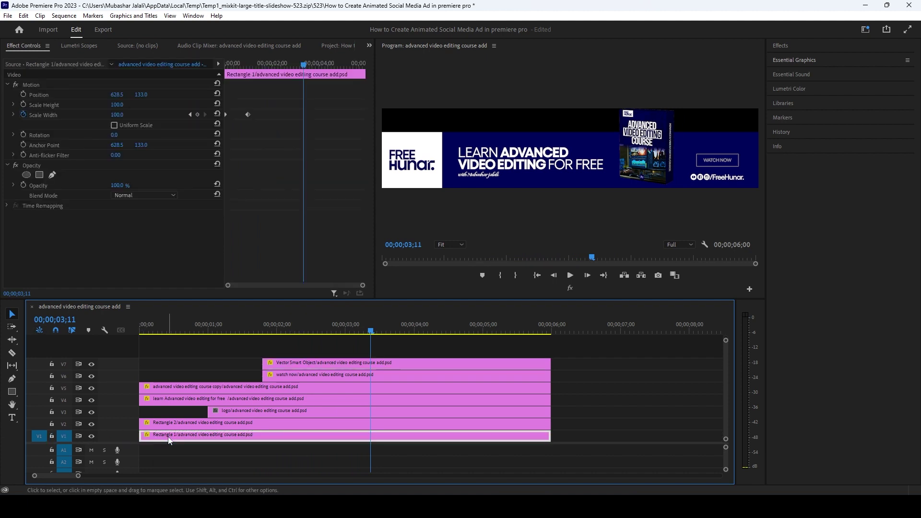
pyautogui.click(248, 115)
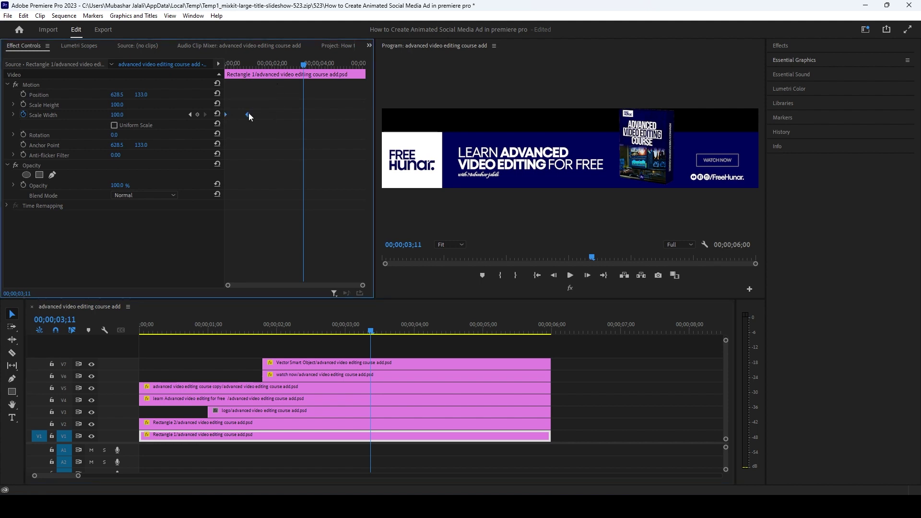
pyautogui.rightClick(248, 114)
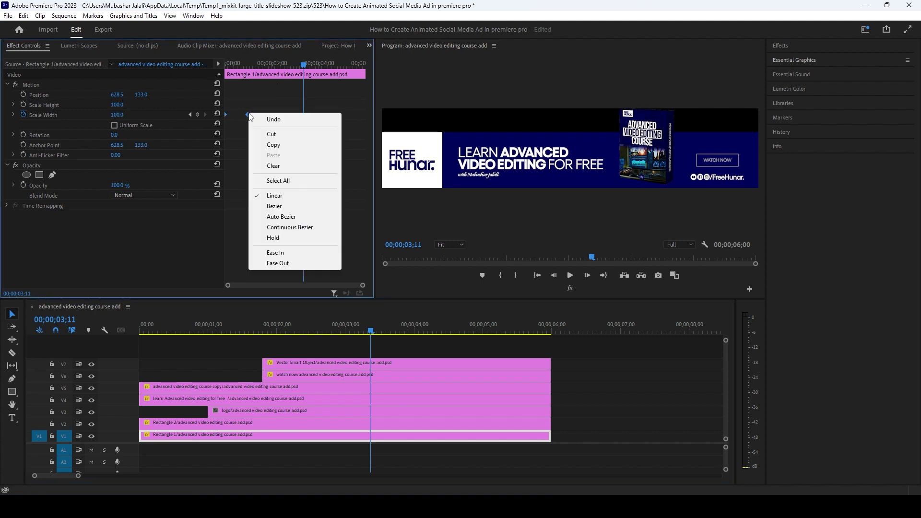
pyautogui.click(301, 256)
# - Play the sequence from the start to check the eased widening of the background rectangle
pyautogui.click(74, 355)
pyautogui.press('Home')
pyautogui.press('space')
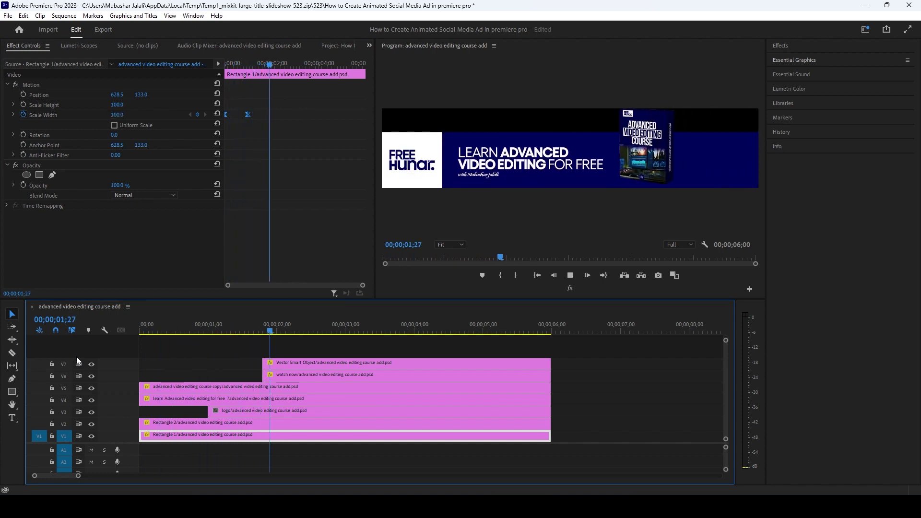
pyautogui.press('space')
# - Apply Ease In to both Scale Height keyframes of the Rectangle 2 clip on track V2
pyautogui.click(226, 415)
pyautogui.click(226, 421)
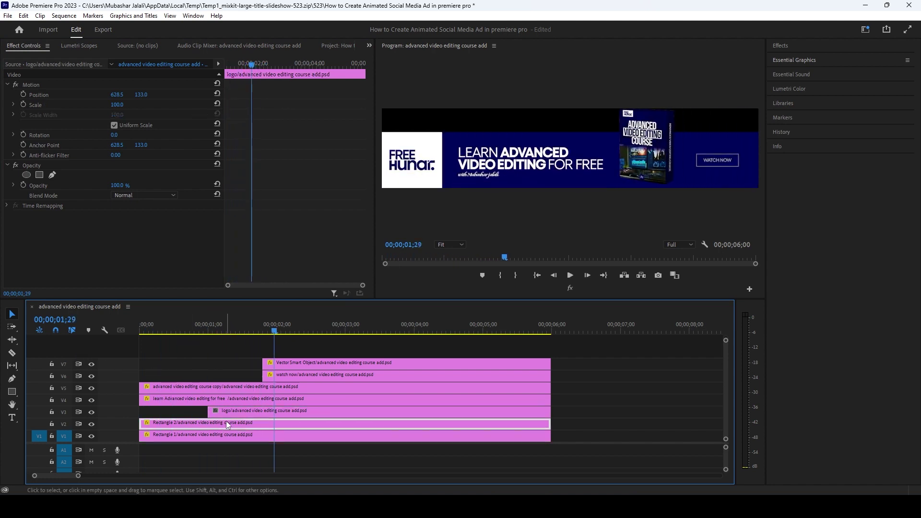
pyautogui.moveTo(290, 96); pyautogui.dragTo(238, 104)
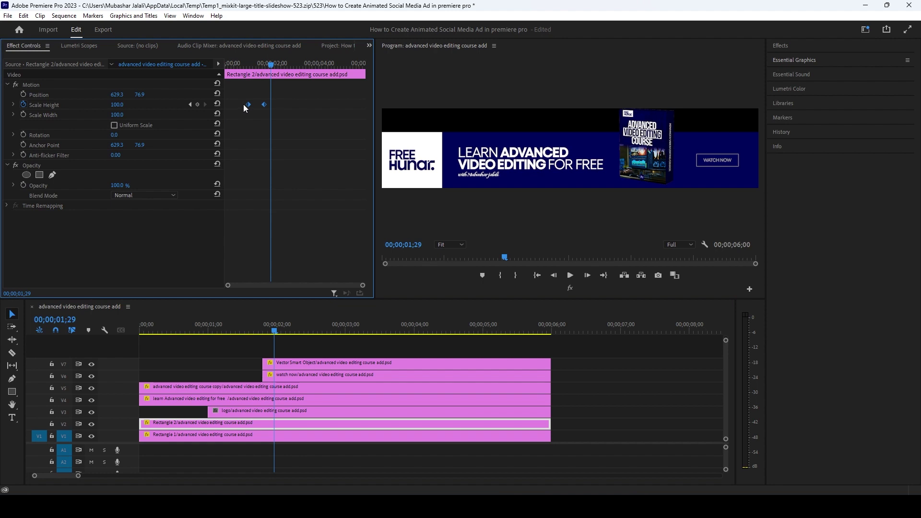
pyautogui.rightClick(247, 105)
pyautogui.click(310, 243)
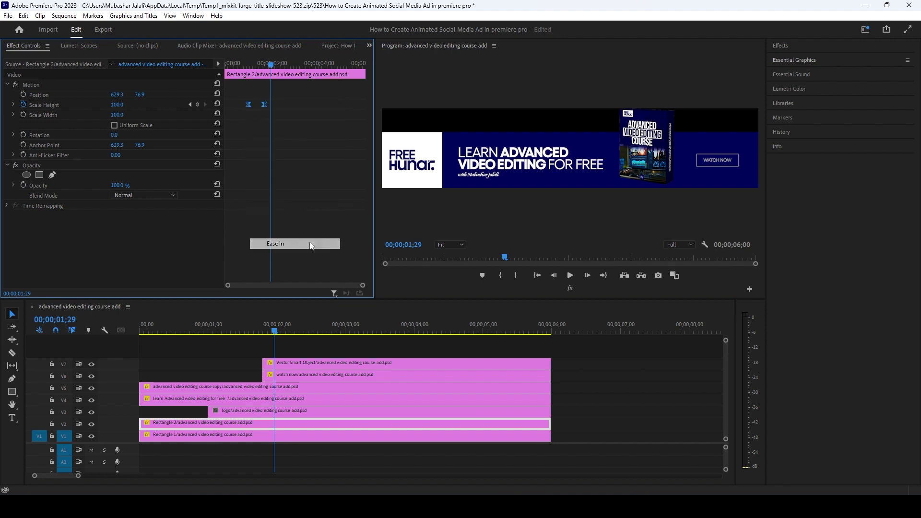
# - Smooth both Position keyframes of the headline clip on track V4 with an eased temporal interpolation
pyautogui.click(245, 411)
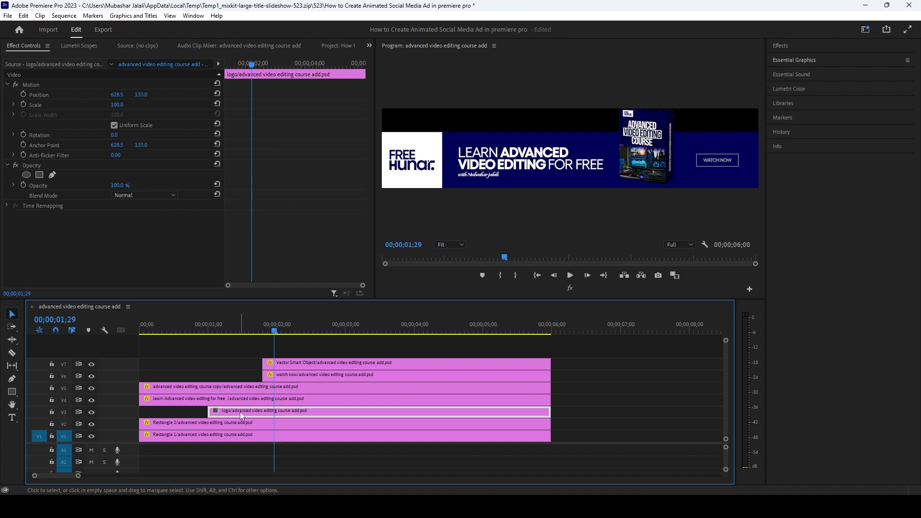
pyautogui.click(251, 401)
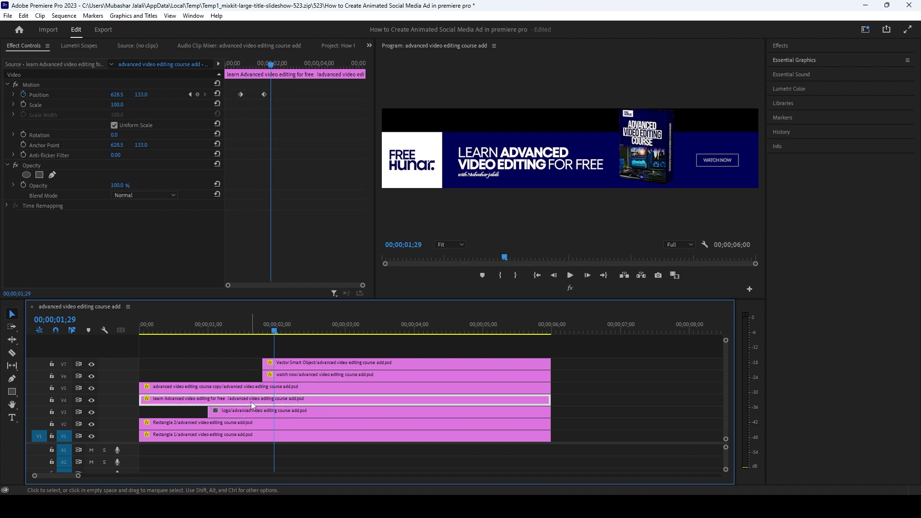
pyautogui.moveTo(277, 92); pyautogui.dragTo(227, 106)
pyautogui.rightClick(241, 94)
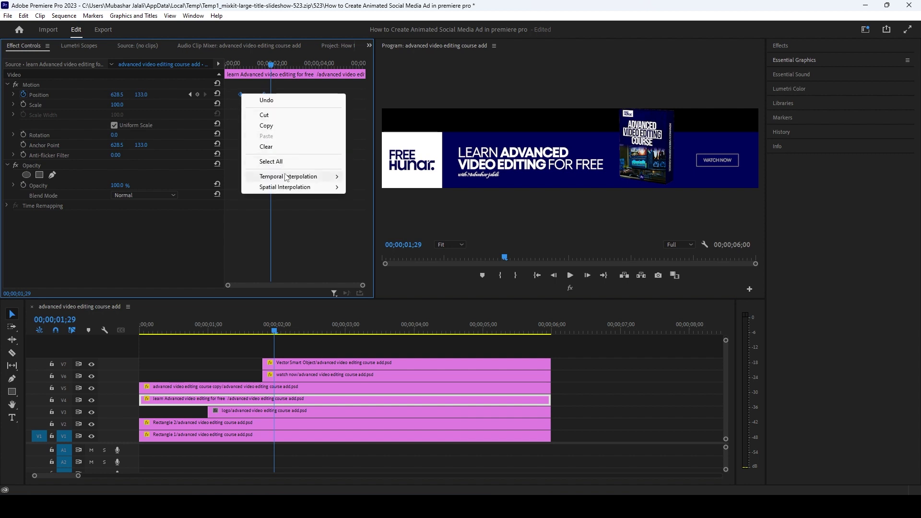
pyautogui.click(239, 100)
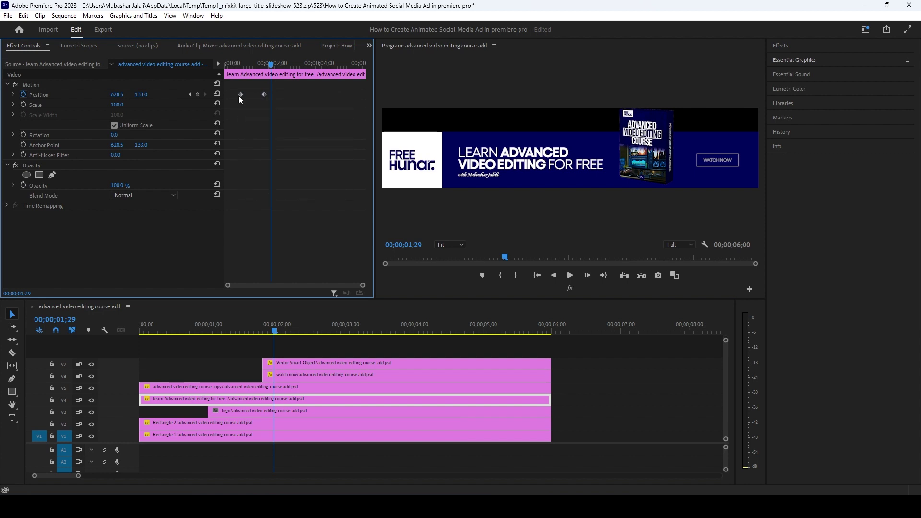
pyautogui.moveTo(283, 93); pyautogui.dragTo(235, 102)
pyautogui.rightClick(242, 94)
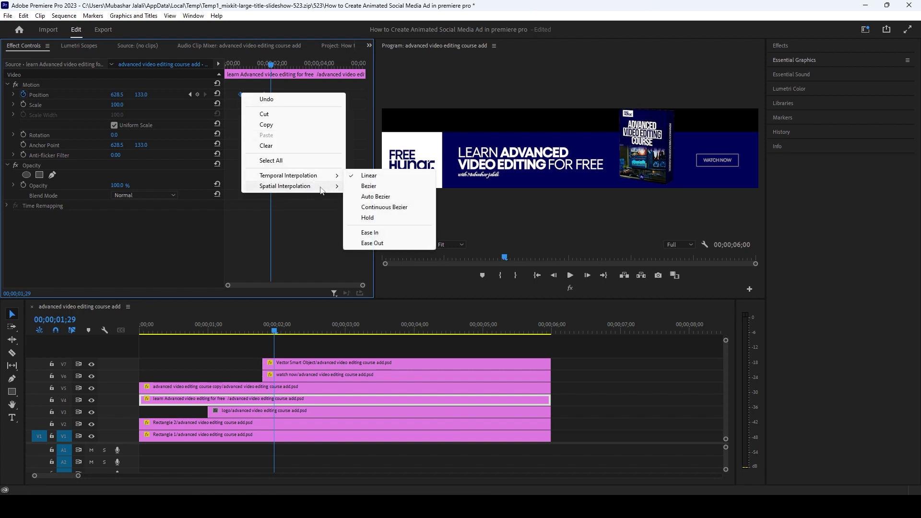
pyautogui.click(356, 209)
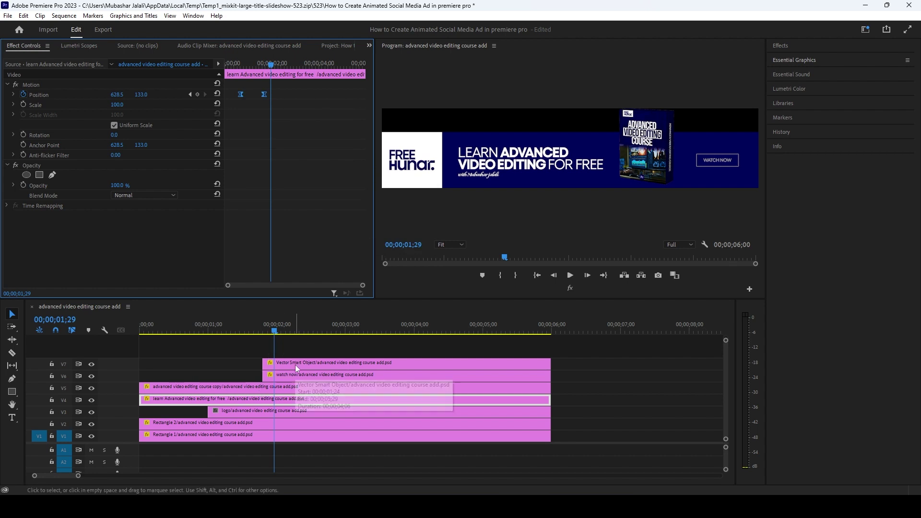
# - Apply Ease In temporal interpolation to both Position keyframes of the advanced video editing course copy clip on track V5
pyautogui.click(282, 385)
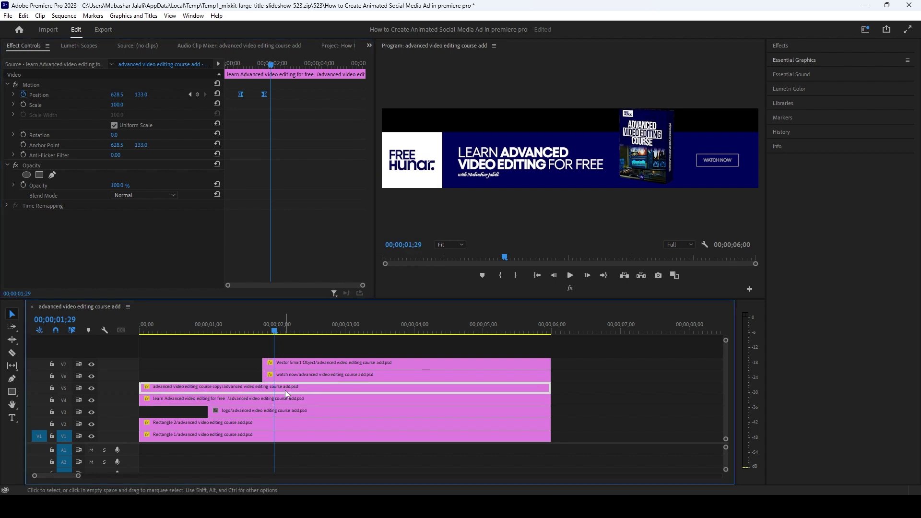
pyautogui.moveTo(294, 102); pyautogui.dragTo(234, 91)
pyautogui.rightClick(239, 94)
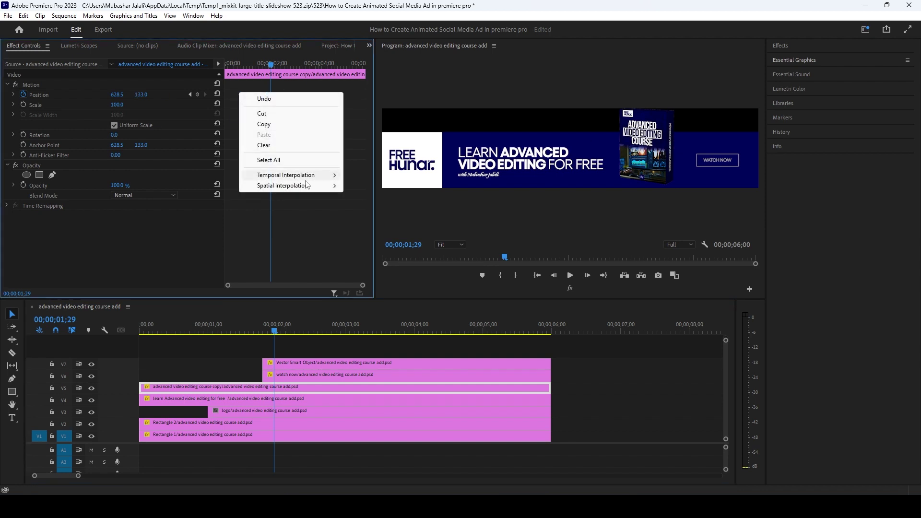
pyautogui.moveTo(314, 175)
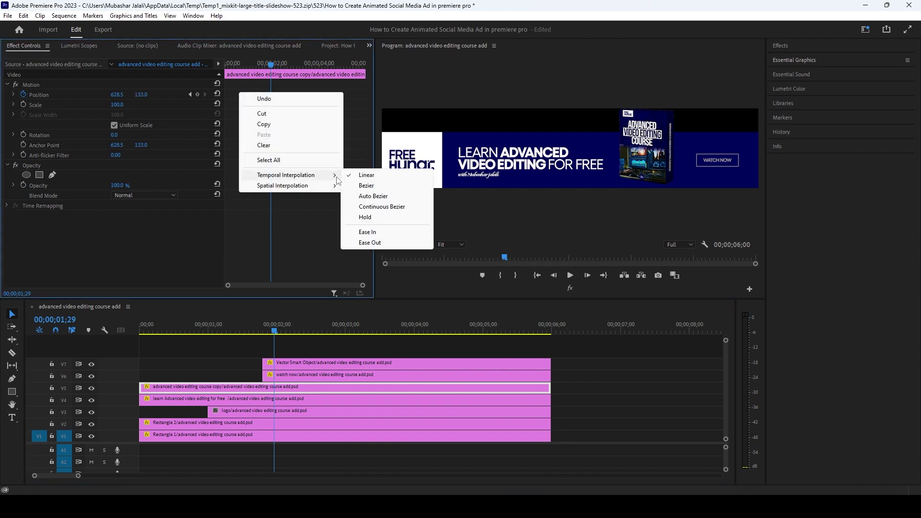
pyautogui.click(367, 231)
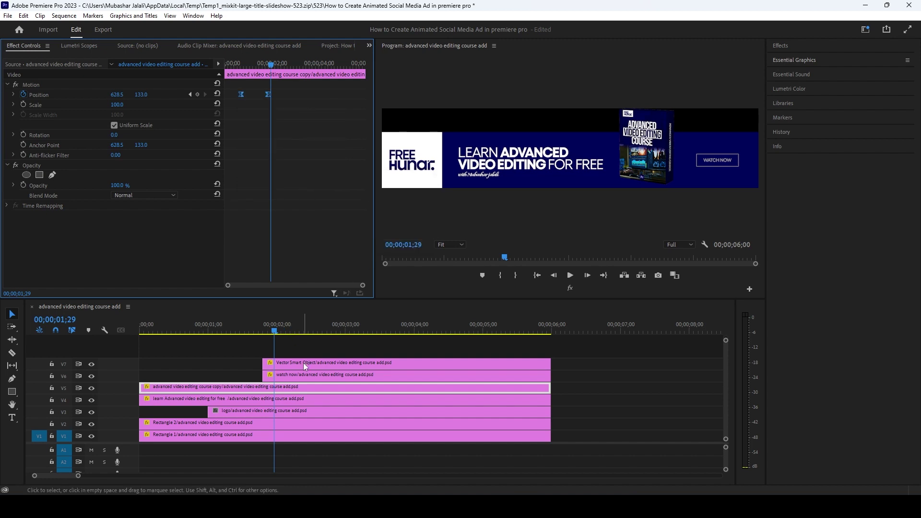
# - Save the project and set all Opacity keyframes of the watch now clip on track V6 to Hold interpolation
pyautogui.click(293, 379)
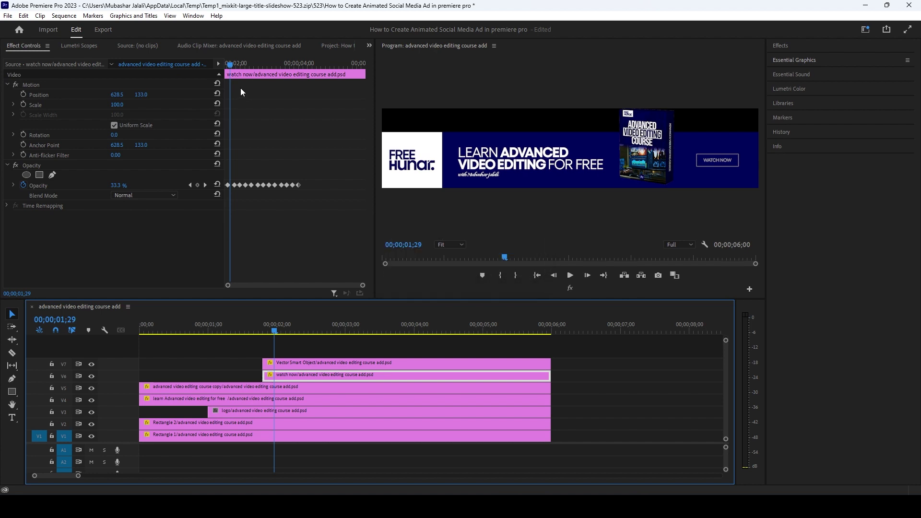
pyautogui.hotkey('ctrl', 's')
pyautogui.moveTo(313, 156); pyautogui.dragTo(224, 214)
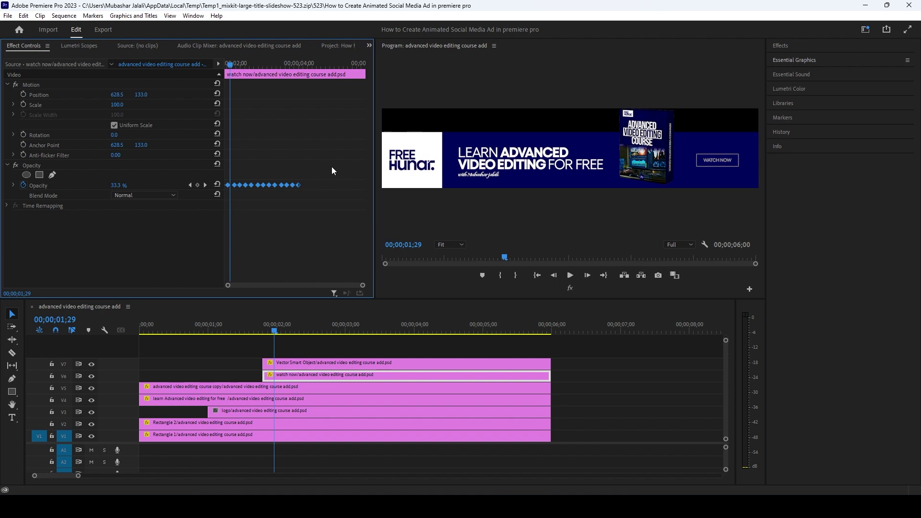
pyautogui.rightClick(293, 185)
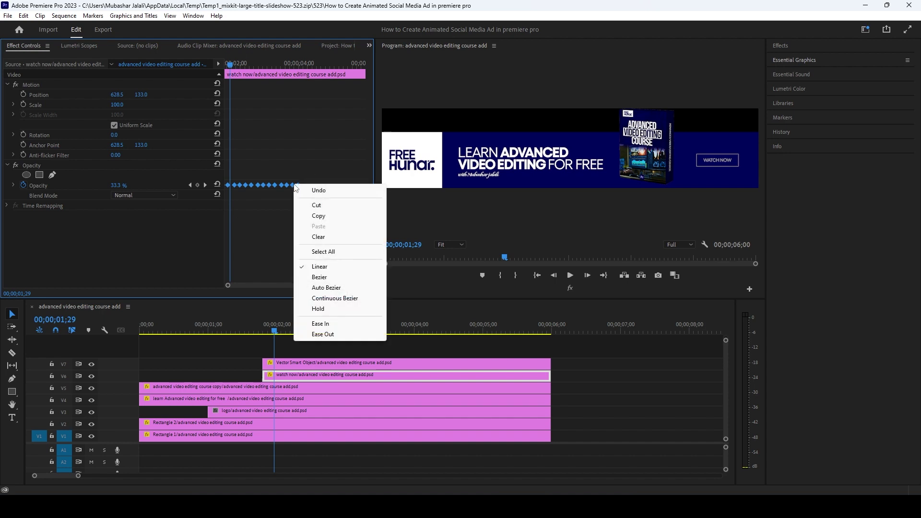
pyautogui.click(318, 309)
# - Play the sequence to check the opacity animation of the watch now button
pyautogui.press('space')
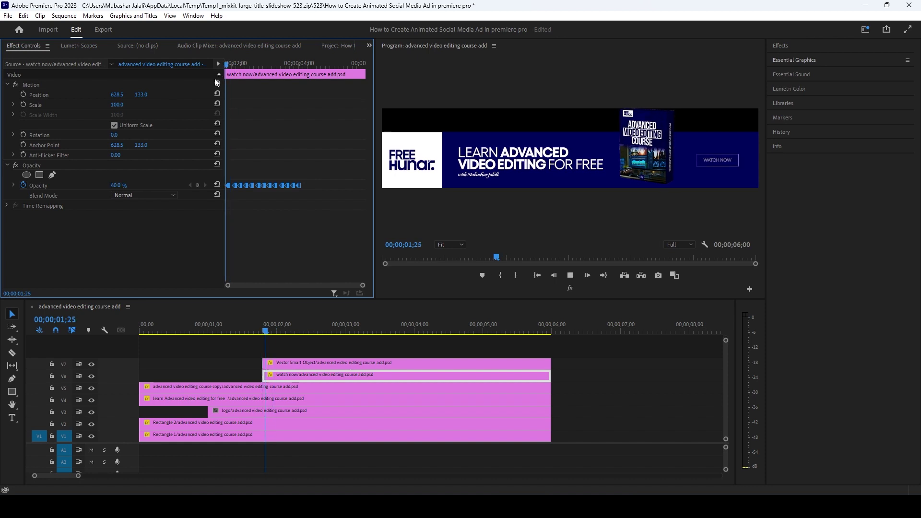